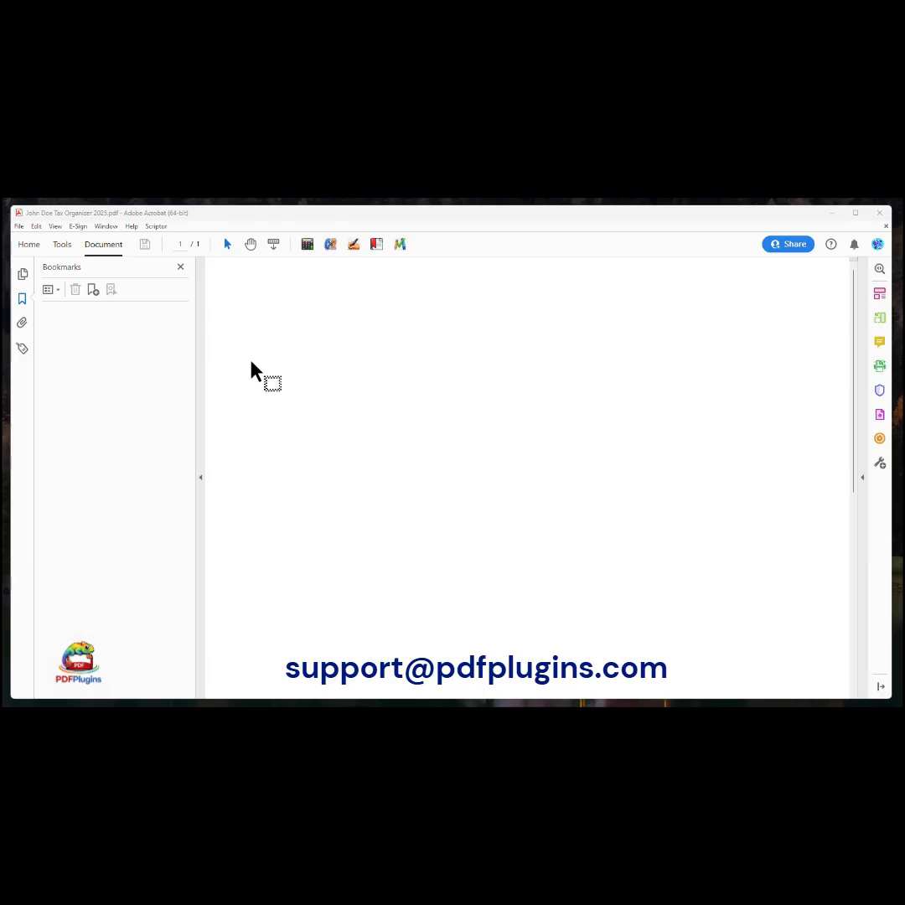
left_click(159, 226)
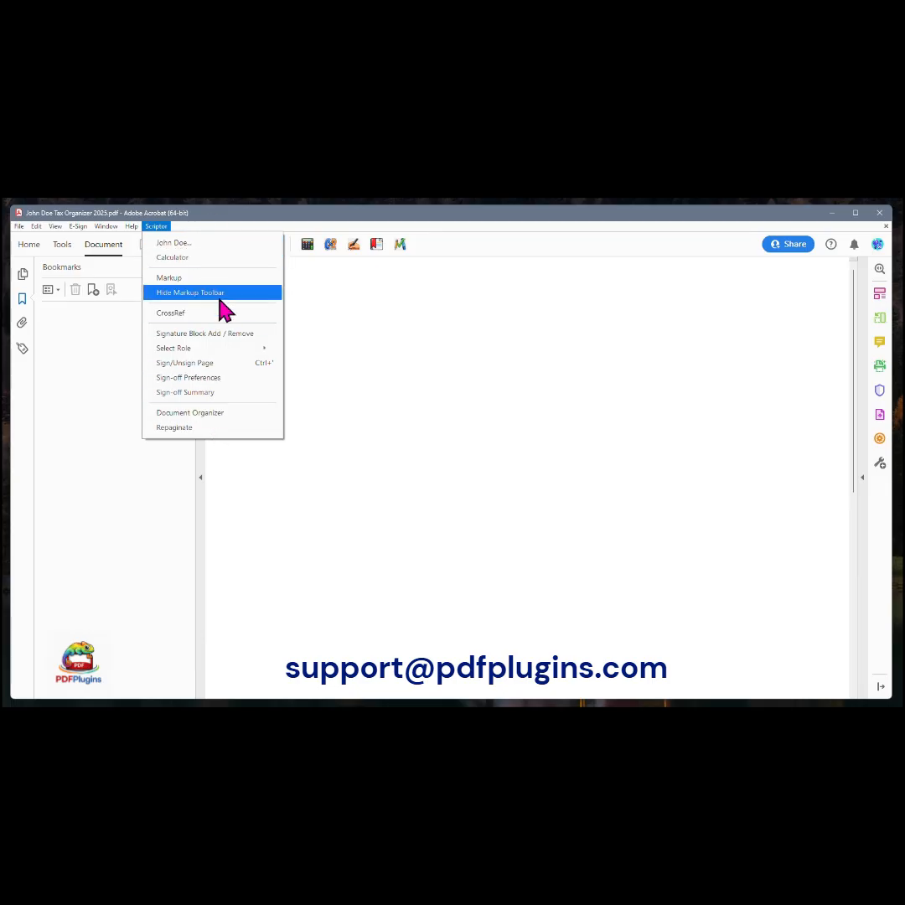
left_click(318, 218)
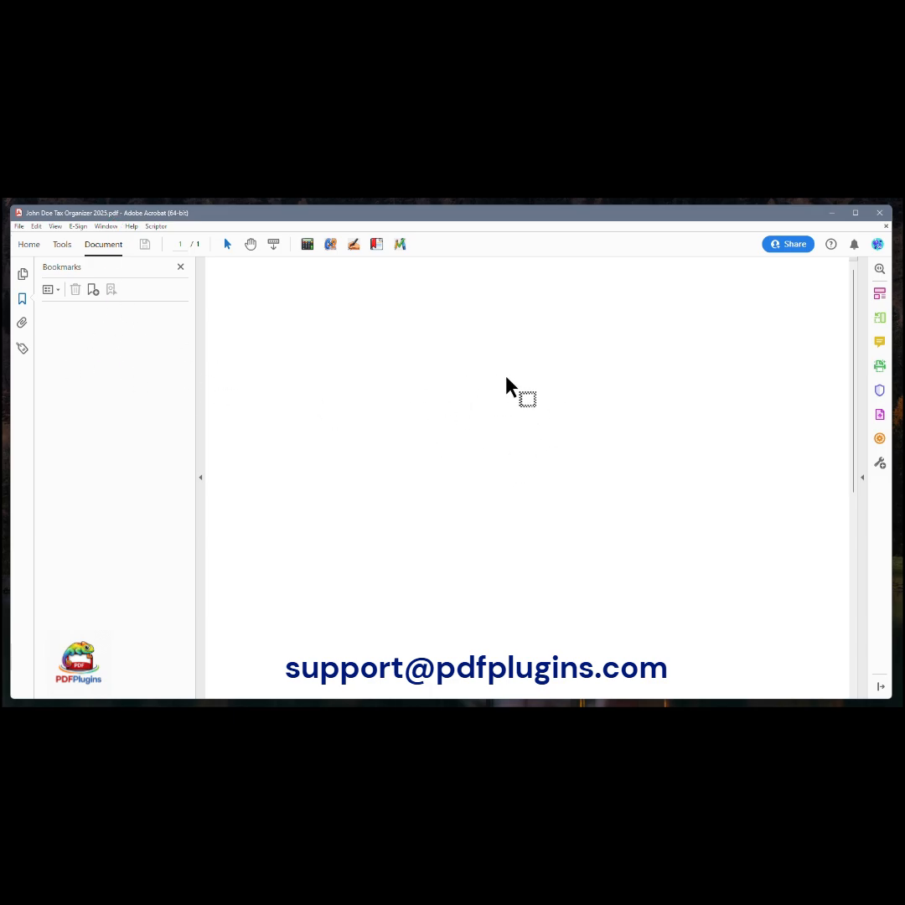
scroll(504, 381, "down", 14)
scroll(501, 382, "up", 13)
Step: Open the Scriptor Document Organizer, widen its window and reposition it over the document
left_click(377, 246)
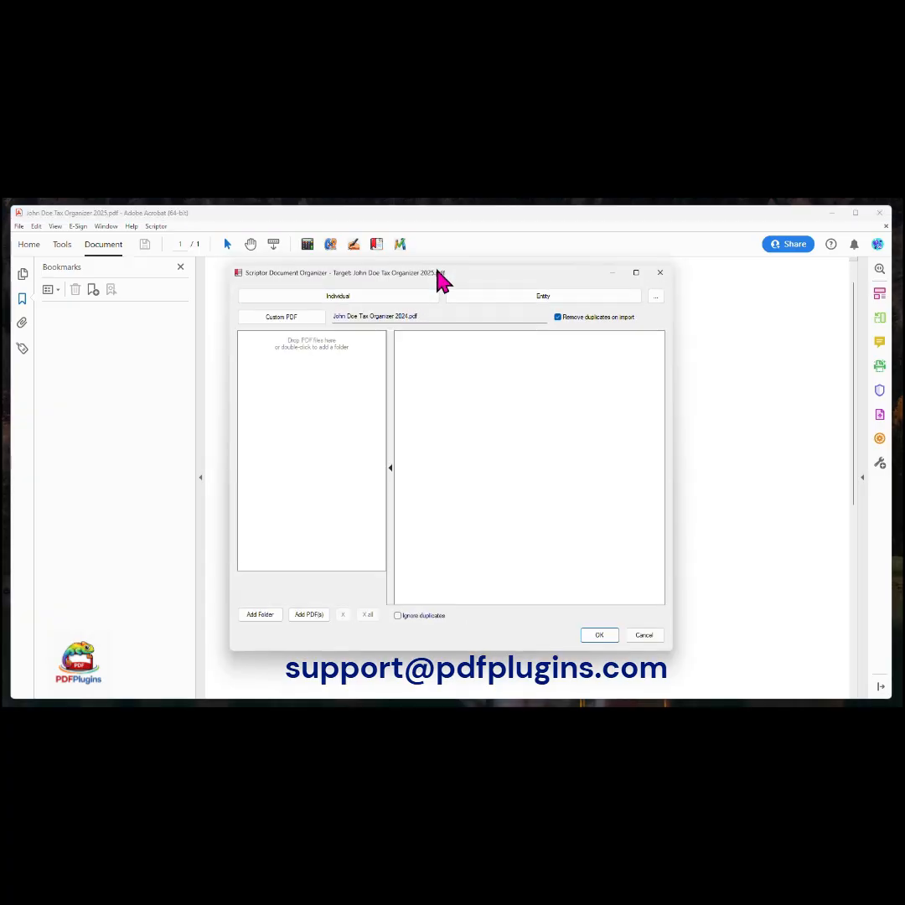
left_click_drag(228, 389, 133, 408)
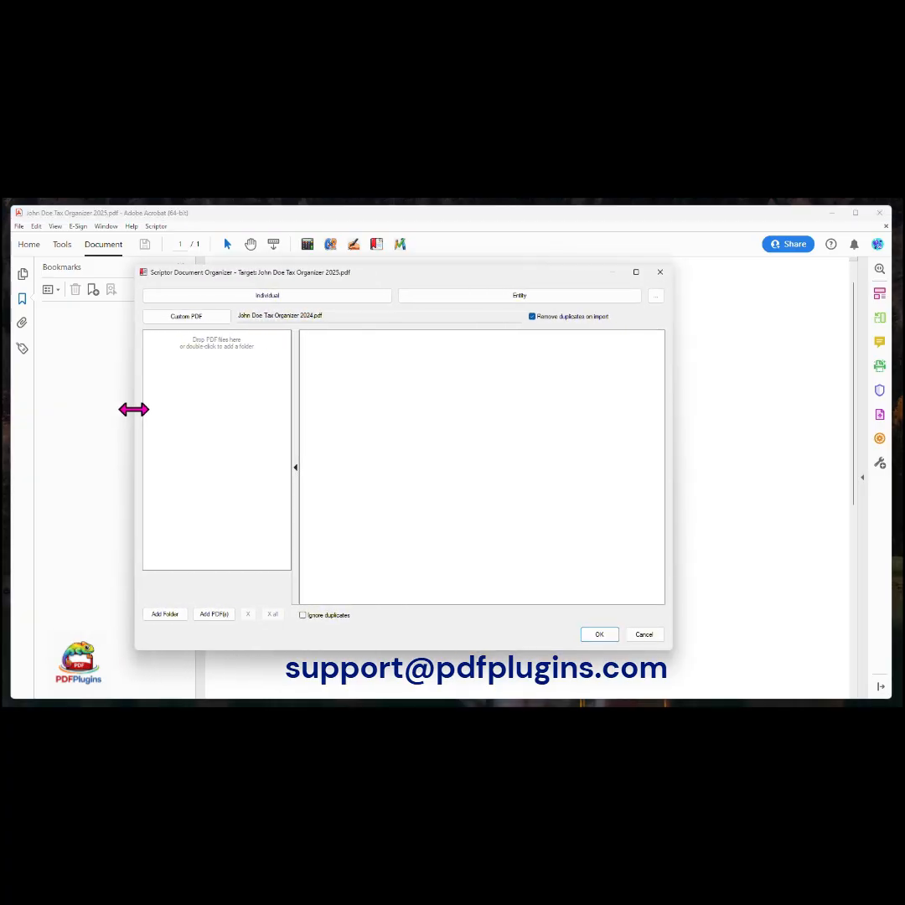
left_click_drag(485, 262, 549, 271)
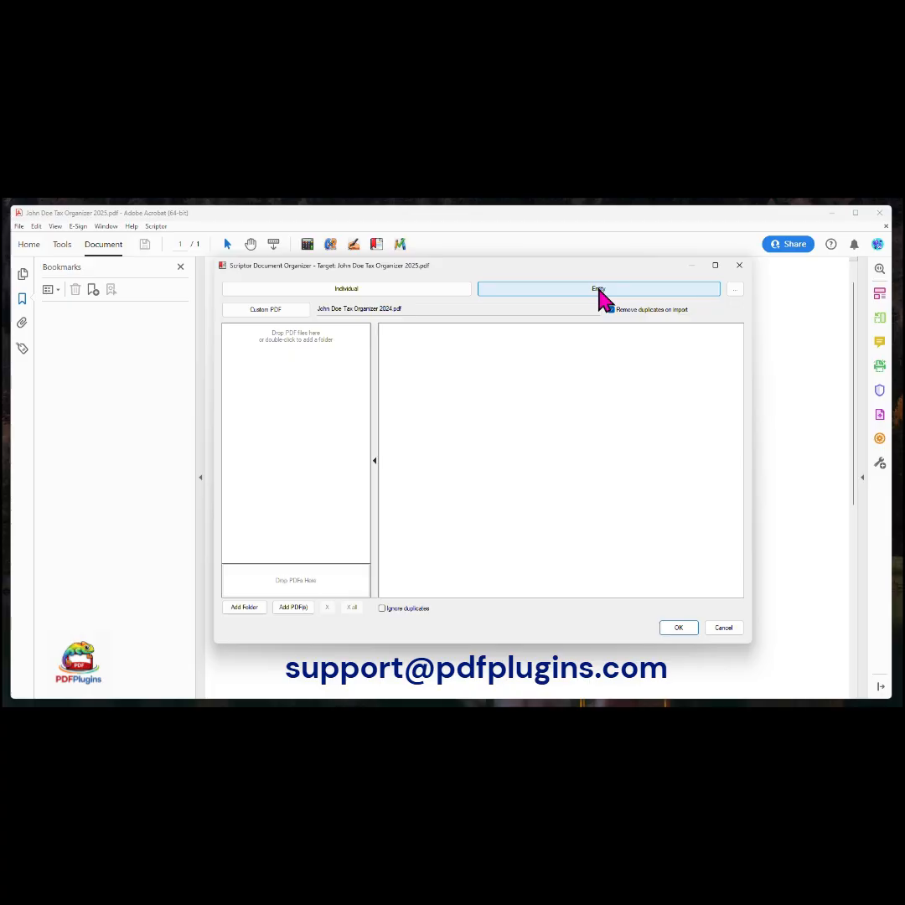
Step: Review the button labels and PDF paths in the bookmark template file locations settings
left_click(453, 290)
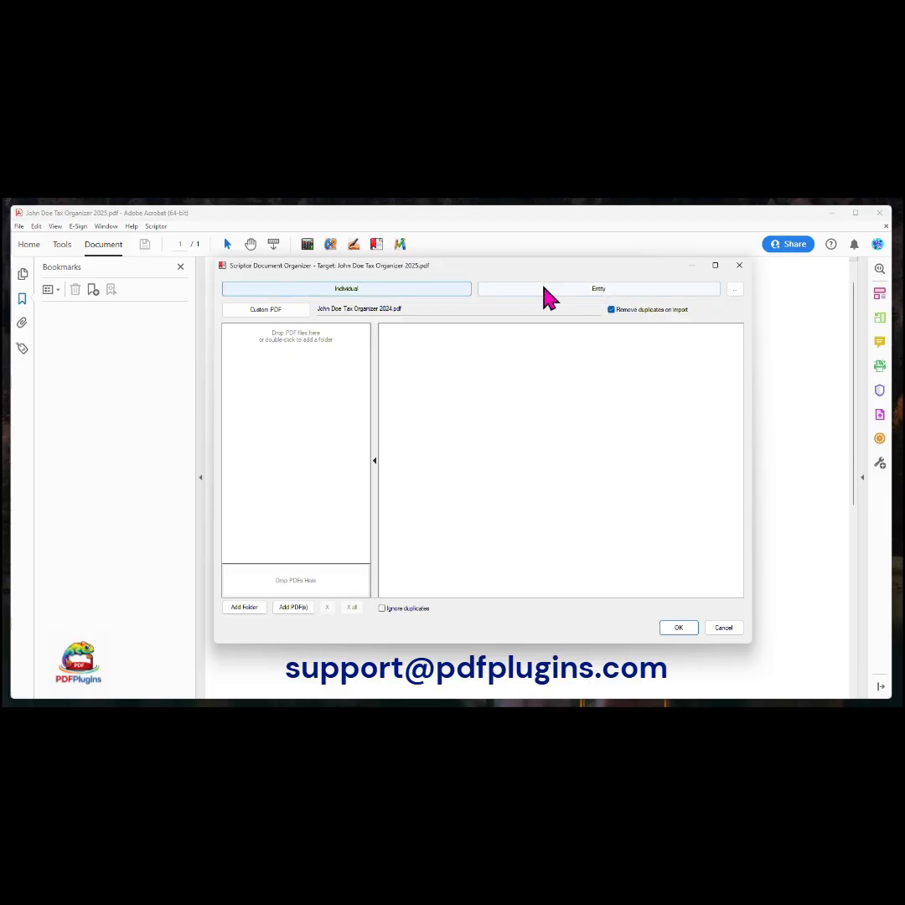
left_click(620, 293)
left_click(735, 290)
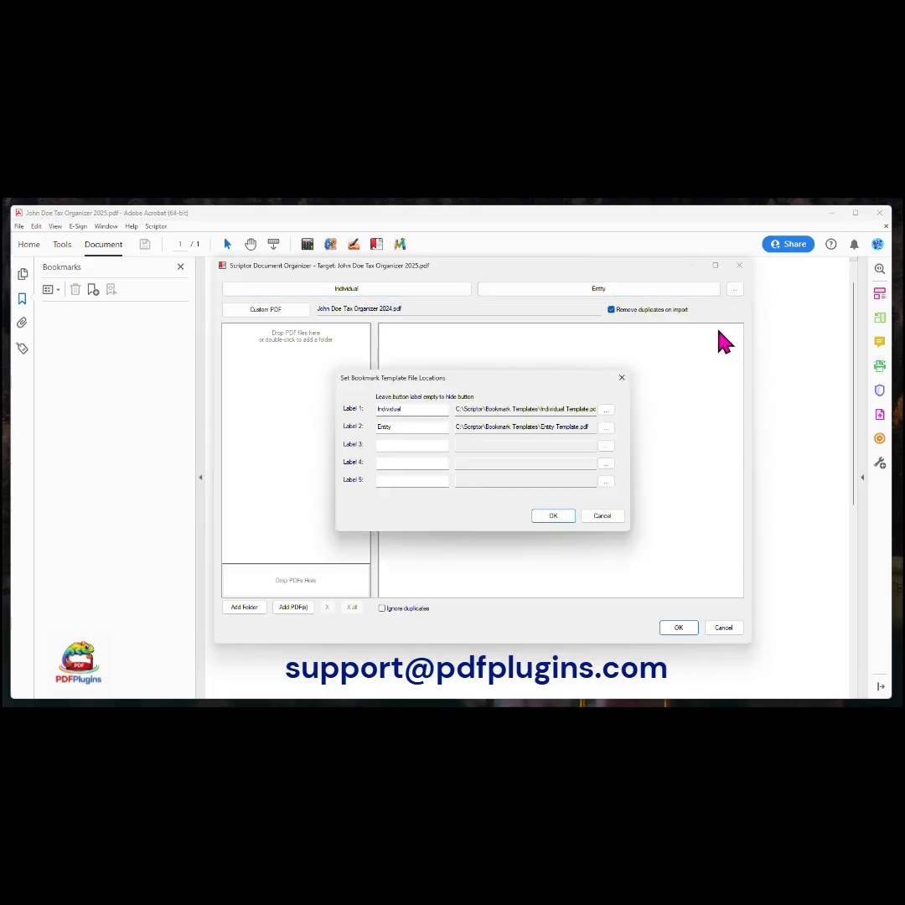
left_click_drag(471, 384, 515, 383)
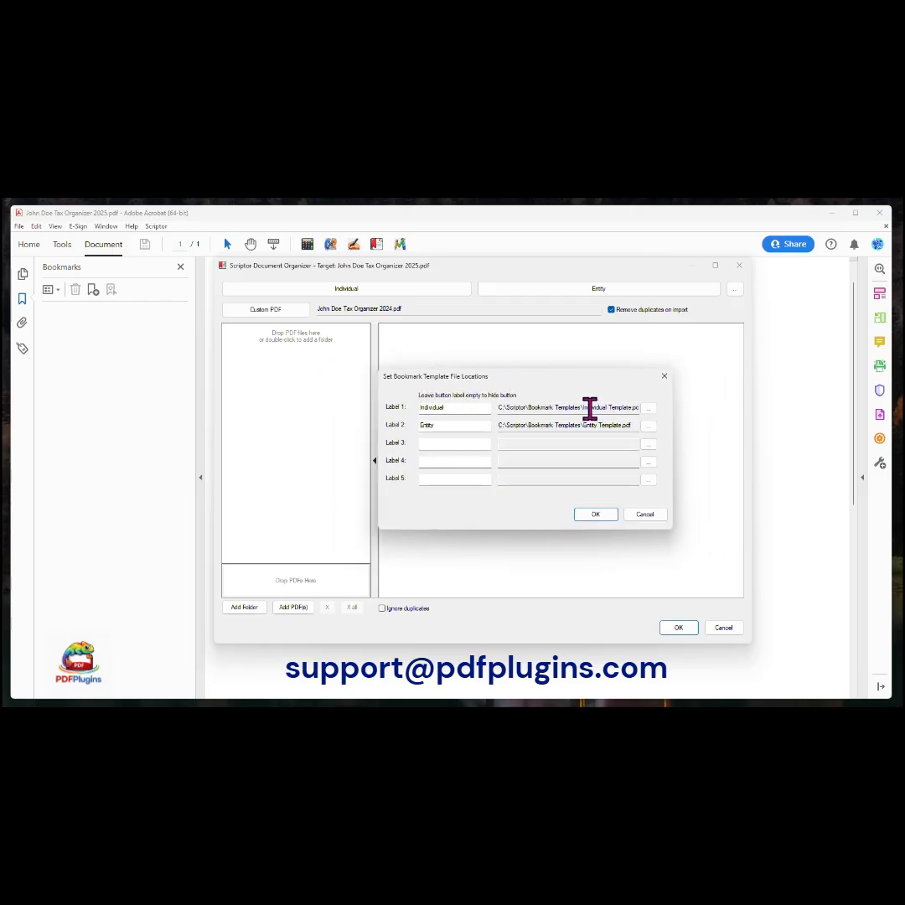
double_click(446, 406)
left_click(431, 477)
left_click(594, 515)
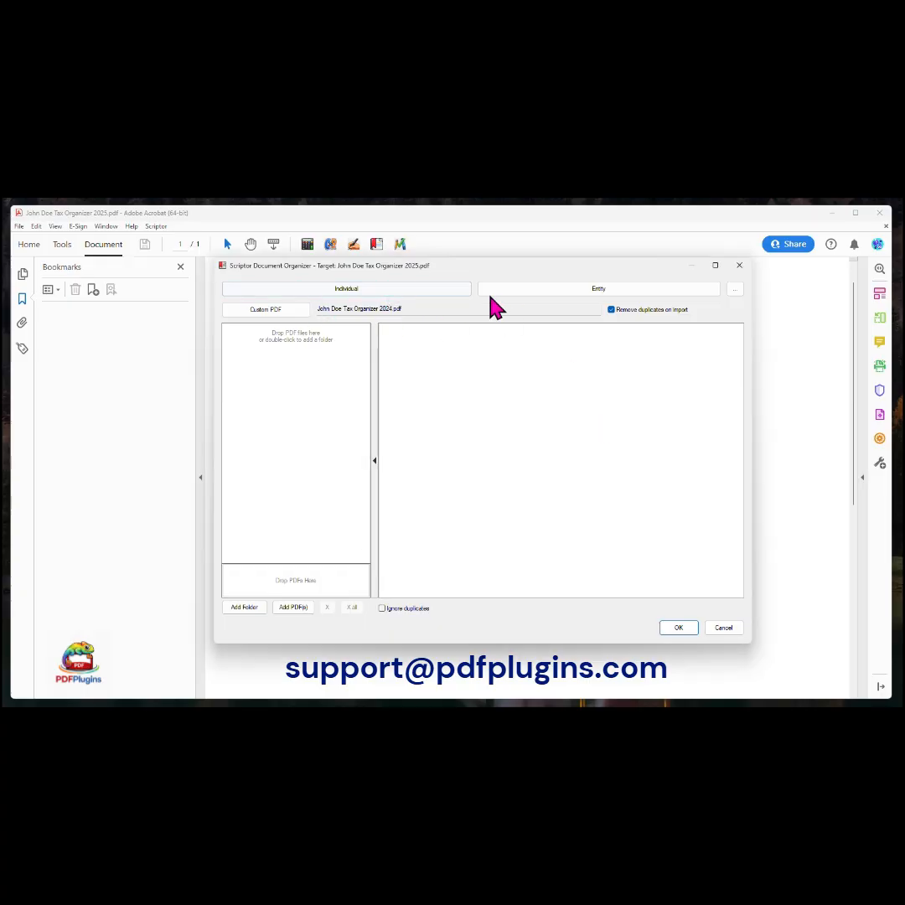
Step: Preview the bookmark tree of the Individual template and close the organizer without applying it
left_click(412, 285)
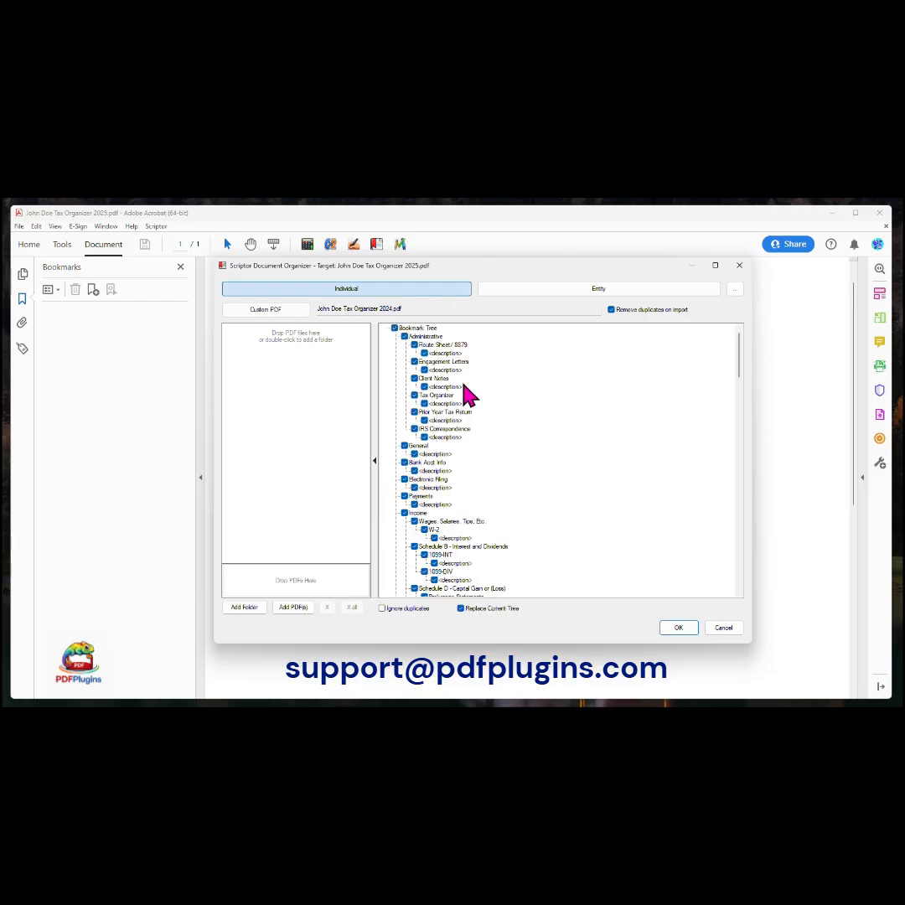
scroll(679, 344, "down", 4)
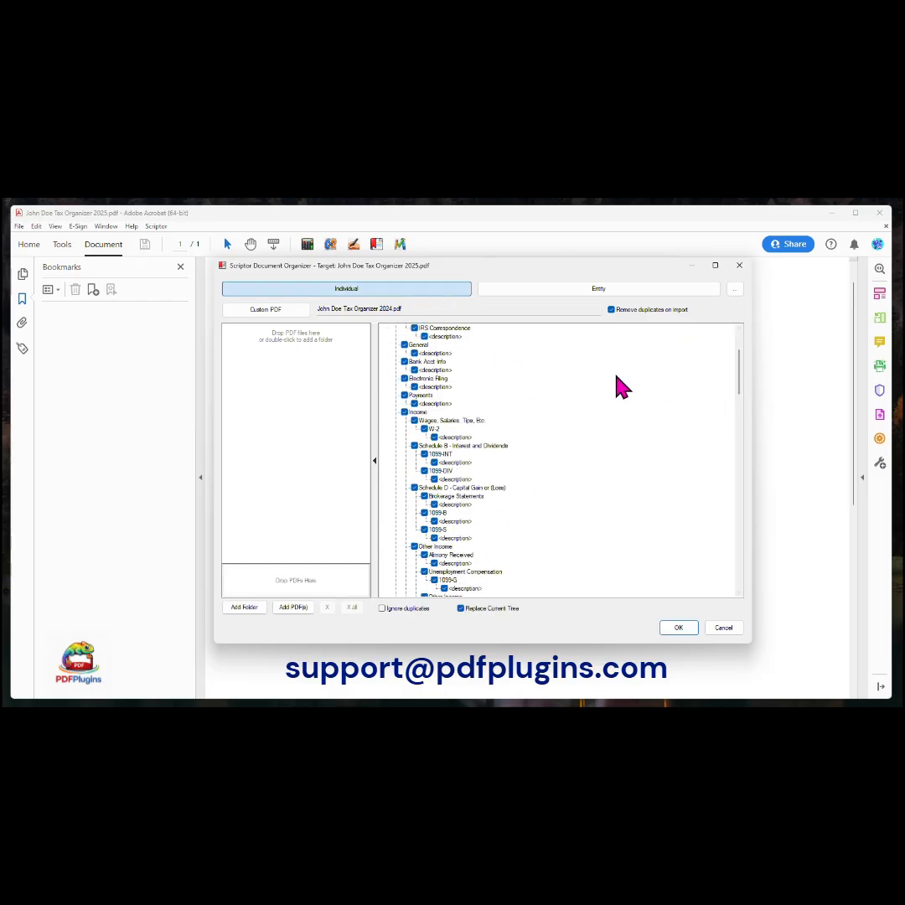
scroll(545, 393, "down", 2)
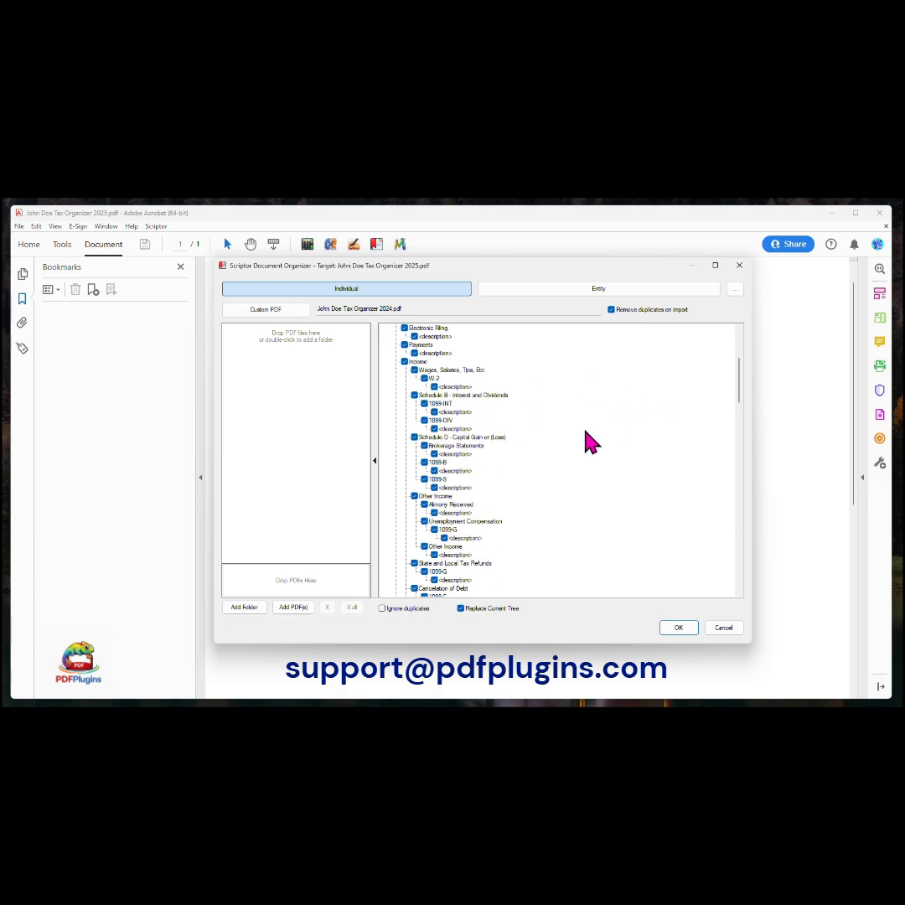
scroll(545, 427, "up", 6)
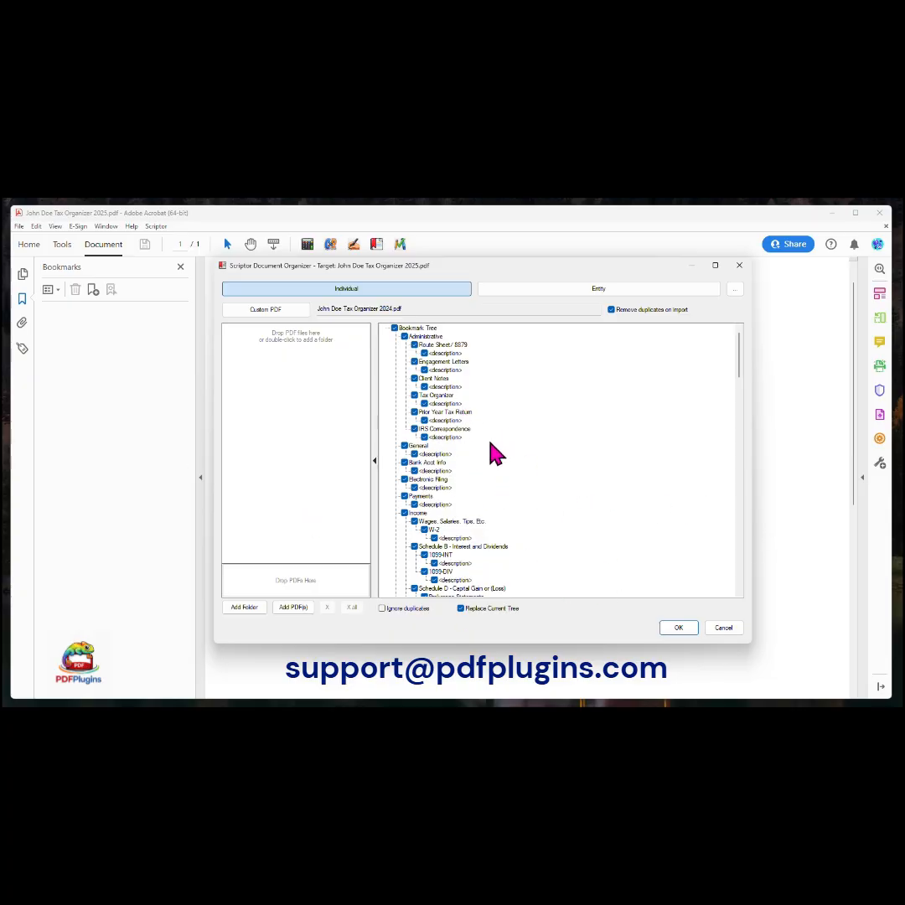
scroll(494, 453, "down", 2)
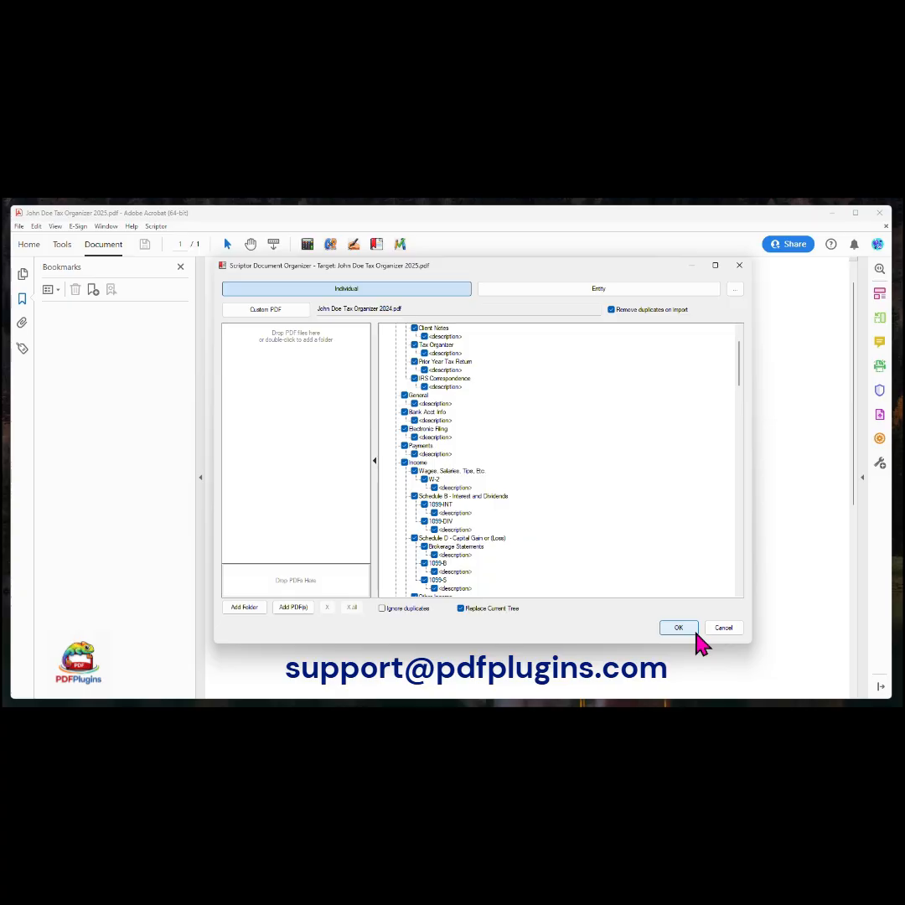
left_click(56, 437)
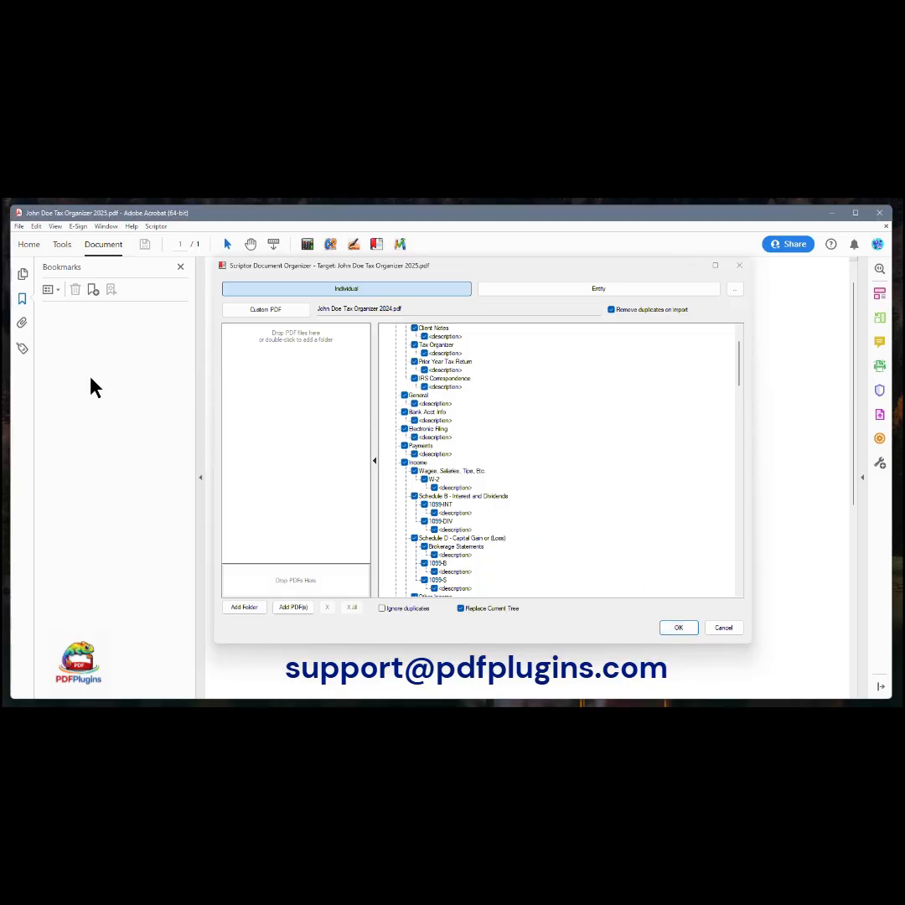
left_click(731, 630)
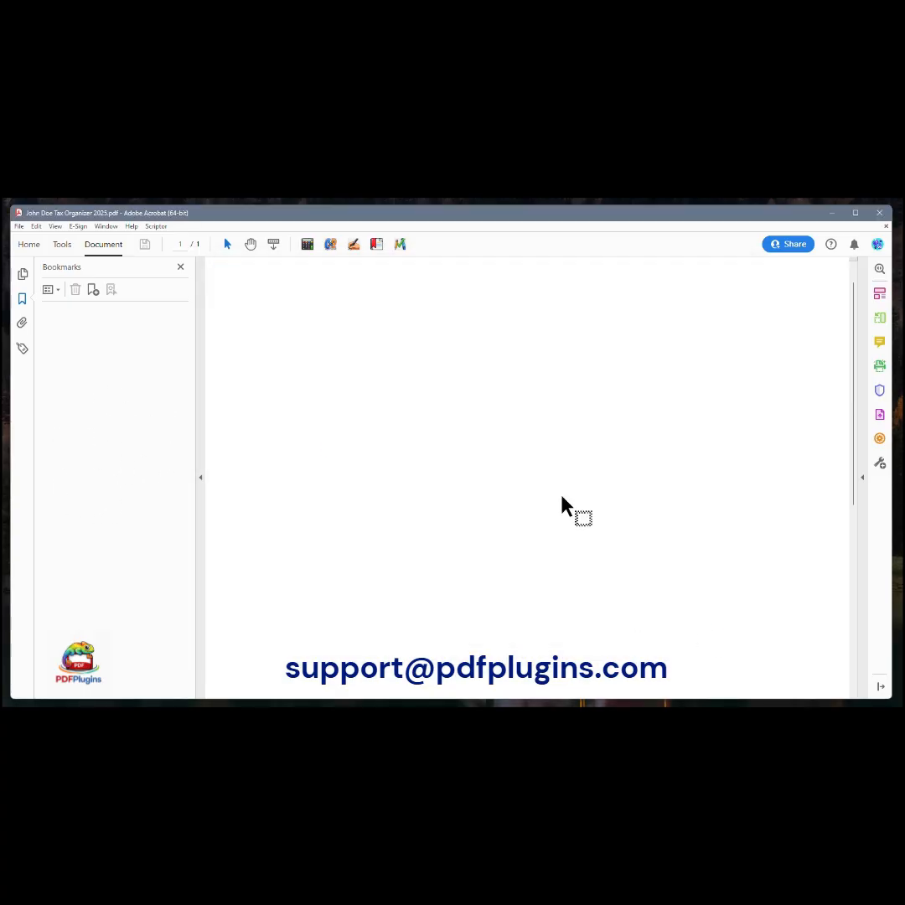
Step: Reopen the Document Organizer and check the file name given for the custom PDF
left_click(376, 244)
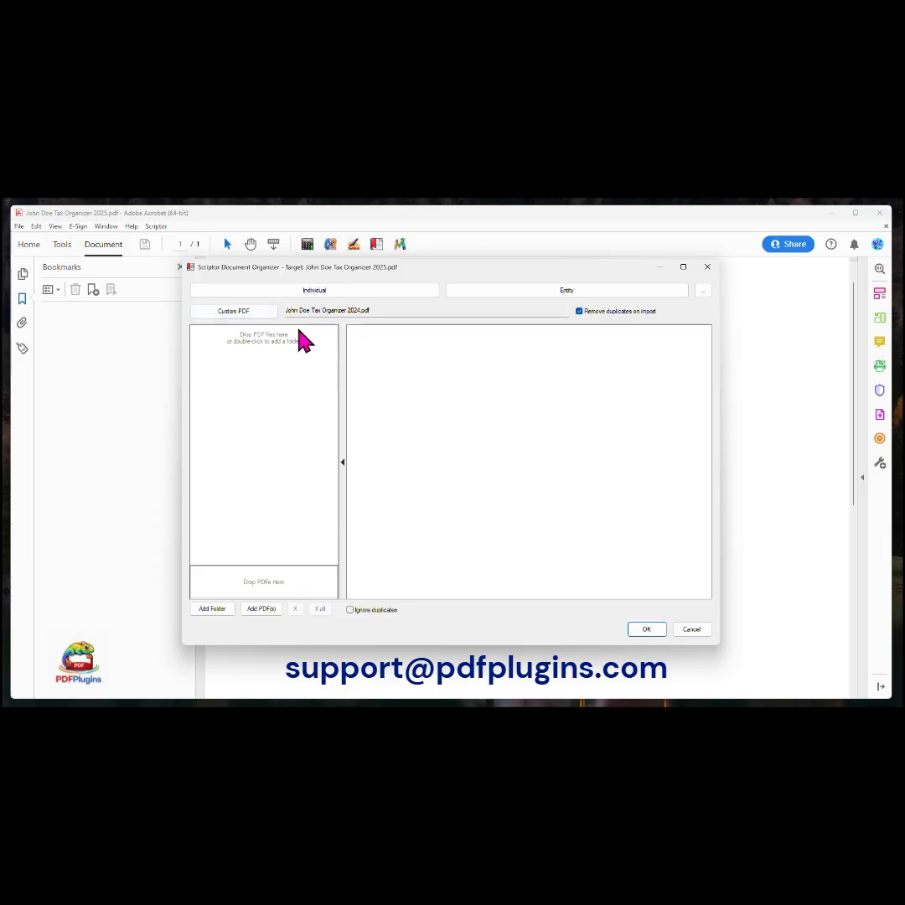
left_click_drag(286, 310, 378, 309)
left_click(378, 309)
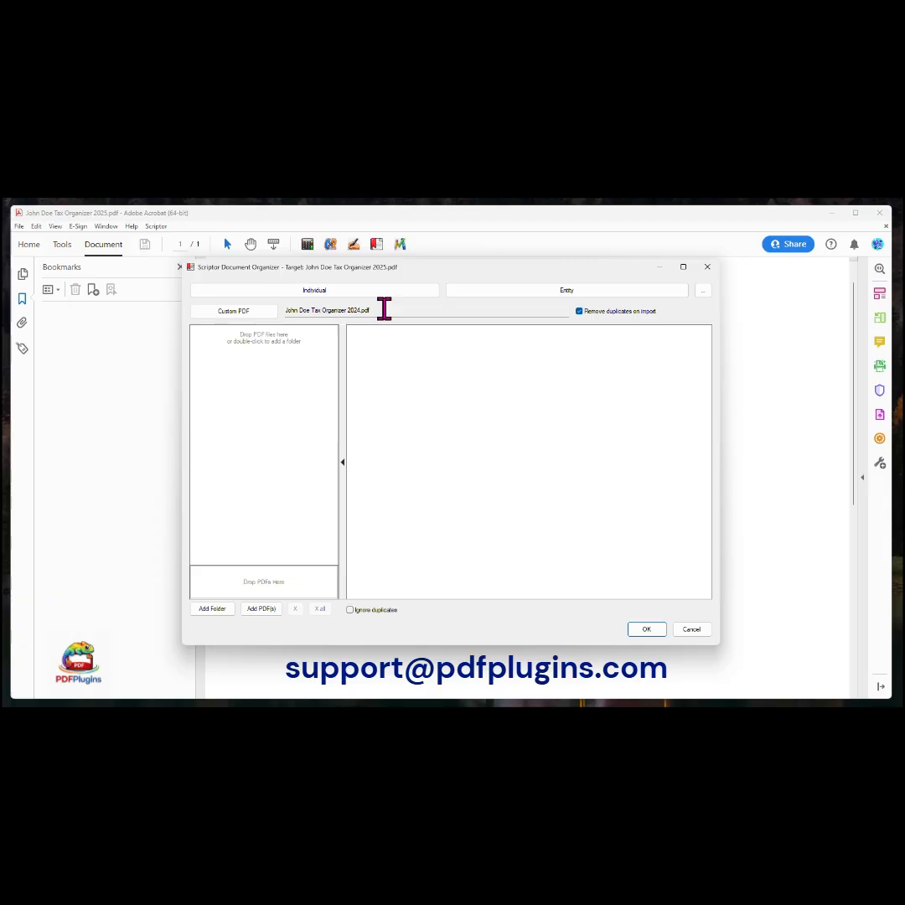
left_click_drag(384, 307, 284, 323)
left_click(407, 308)
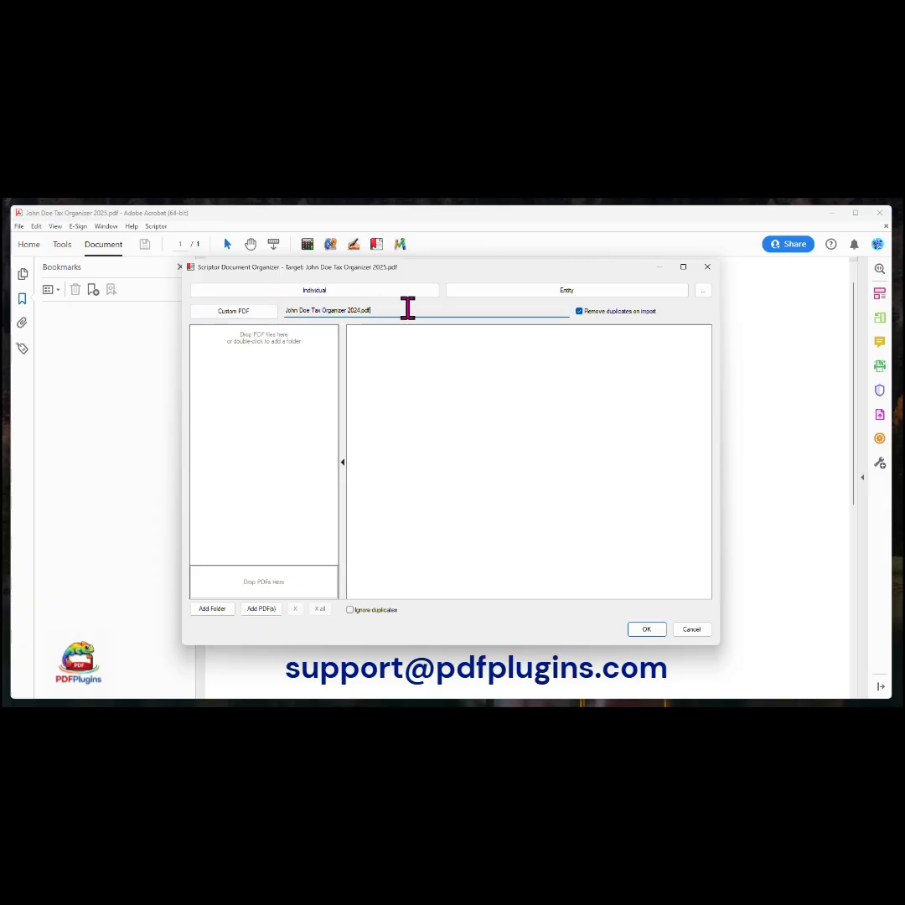
left_click_drag(408, 307, 293, 311)
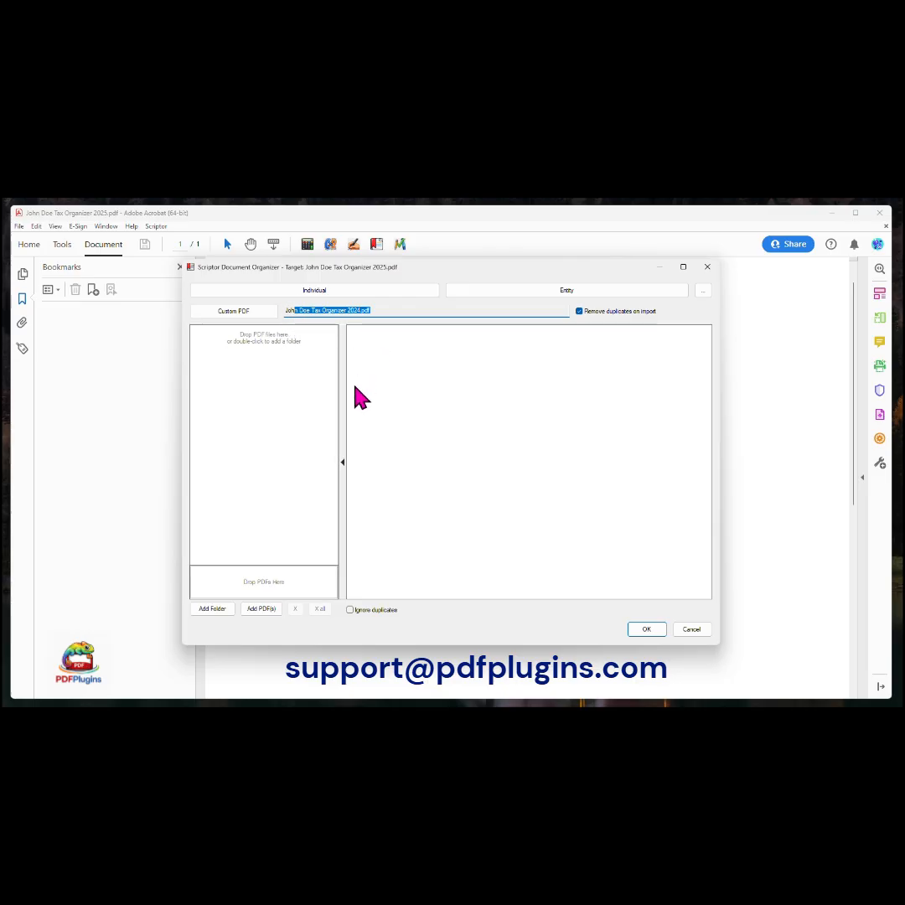
left_click(364, 311)
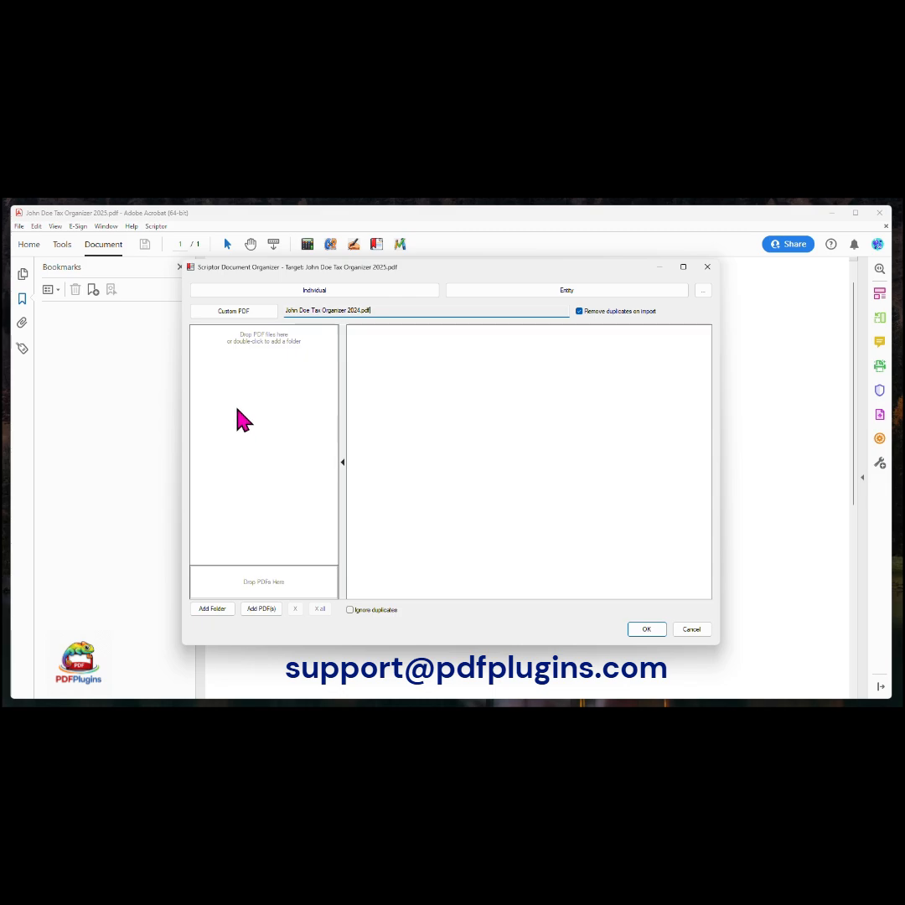
Step: Load the bookmarks of the client's 2024 tax organizer PDF from the Client Docs 2024 folder as the custom PDF
left_click(251, 315)
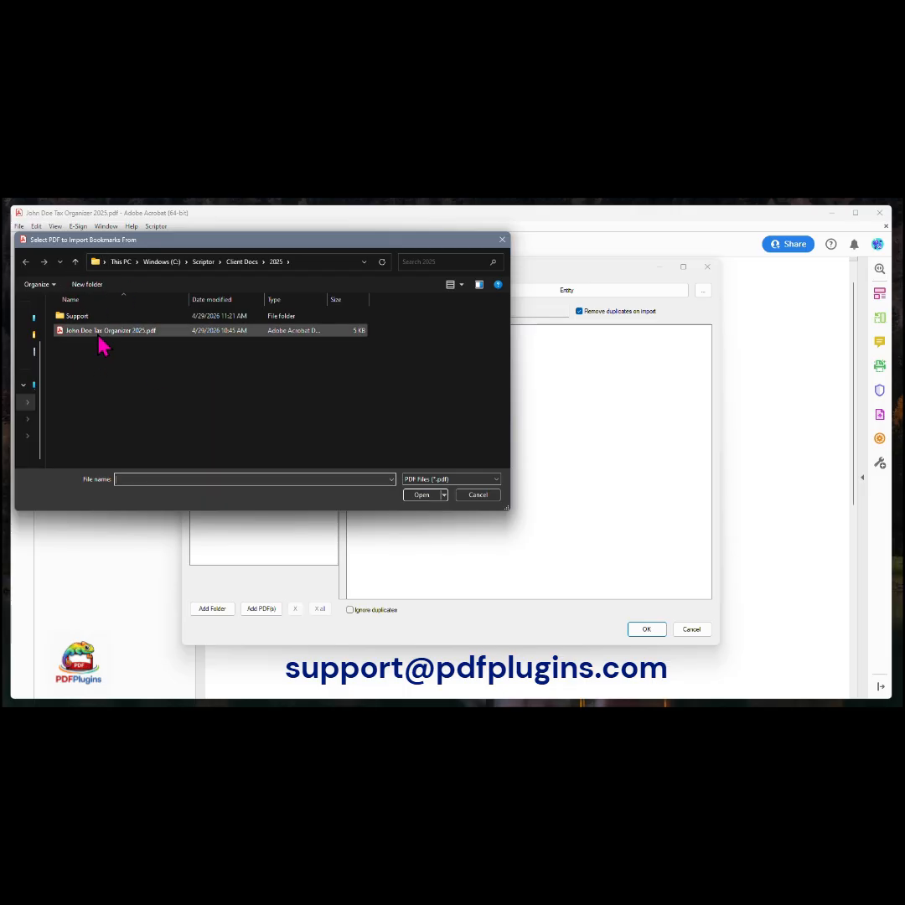
left_click(130, 334)
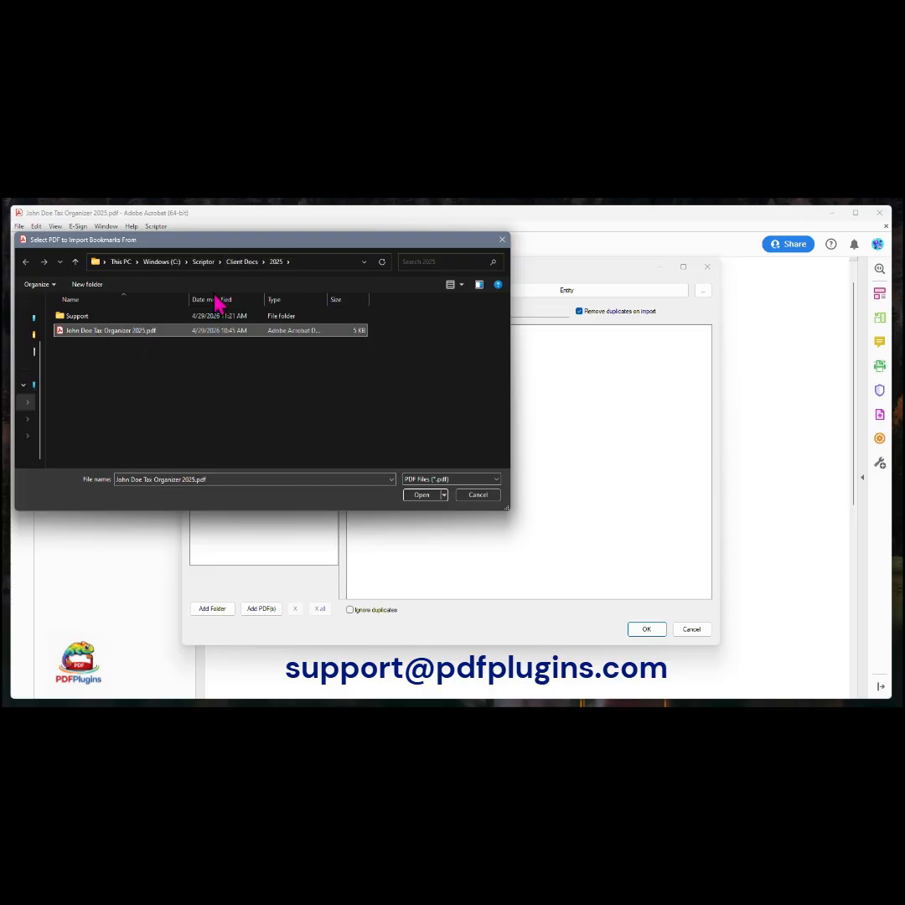
left_click(74, 262)
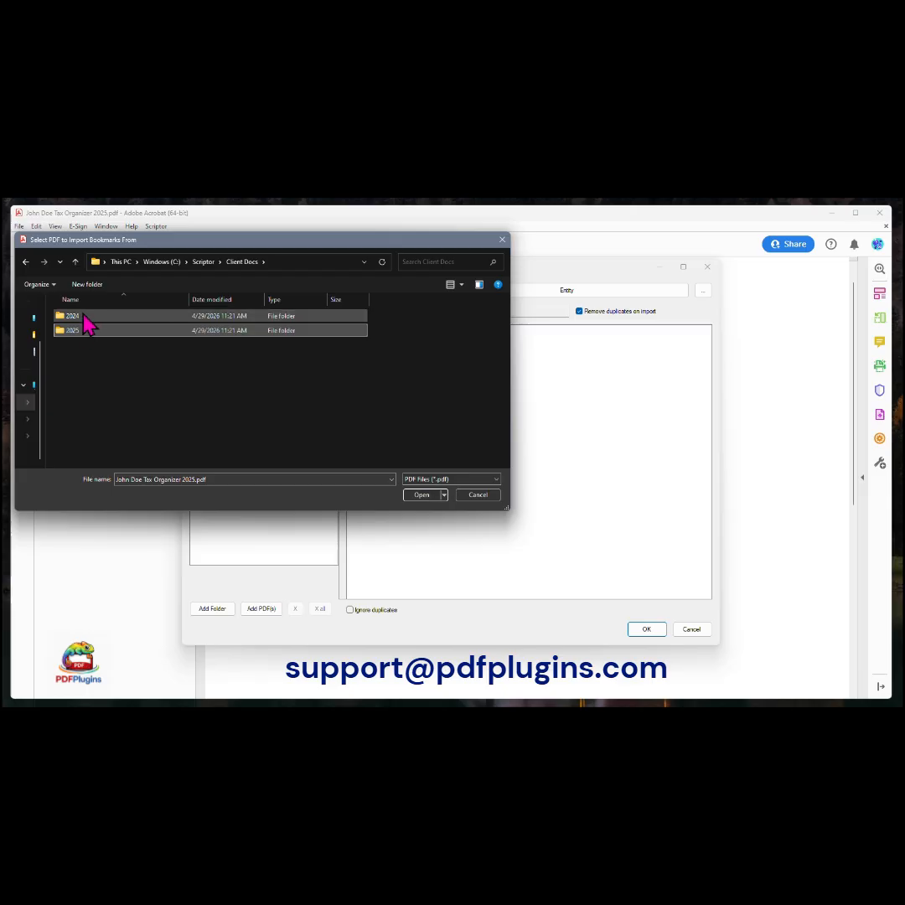
double_click(87, 319)
left_click(141, 332)
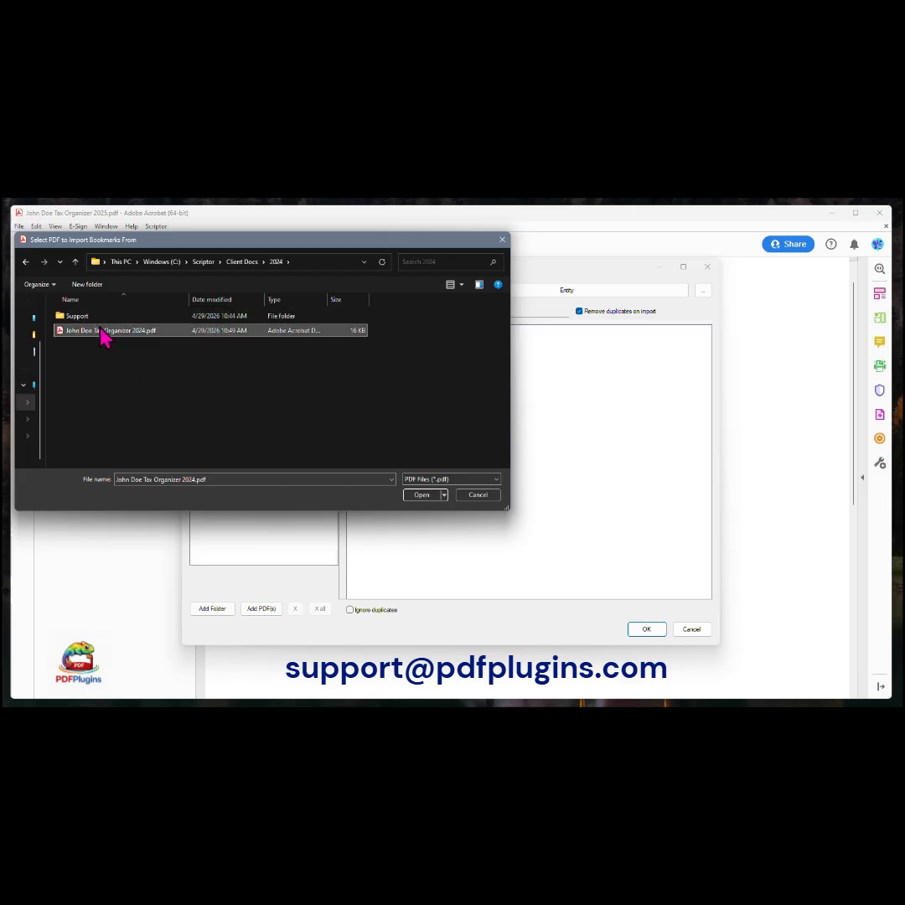
left_click(422, 495)
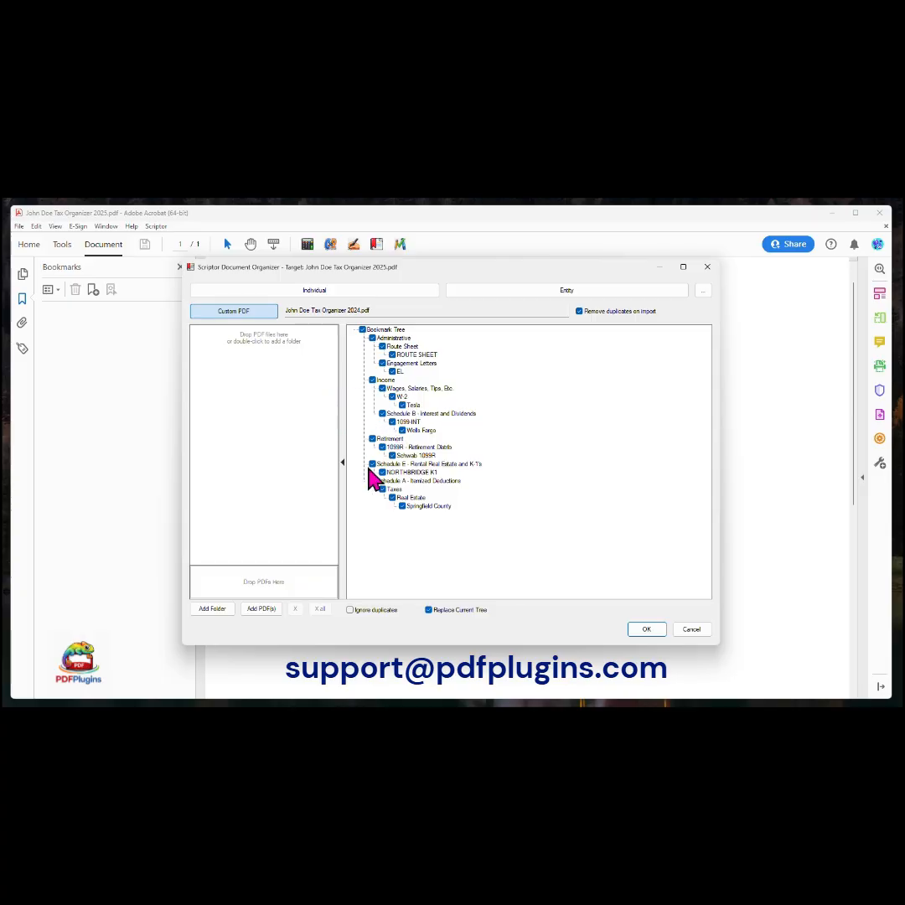
Step: Try promoting, demoting and reordering the ROUTE SHEET bookmark in the tree, ending under its parent Route Sheet
left_click(411, 355)
mouse_move(411, 356)
left_mouse_down()
mouse_move(407, 388)
mouse_move(406, 352)
mouse_move(403, 375)
mouse_move(404, 348)
mouse_move(442, 529)
mouse_move(431, 544)
mouse_move(403, 370)
mouse_move(408, 356)
left_mouse_up()
key("ctrl+Left")
key("ctrl+Right")
key("ctrl+Left")
key("ctrl+Down")
key("ctrl+Up")
key("ctrl+Right")
Step: Rename the ROUTE SHEET bookmark as Route
left_click_drag(421, 354, 821, 348)
type("Route")
key("Return")
Step: Insert a bookmark named example below the Route bookmark and cancel the organizer without applying the tree
right_click(410, 358)
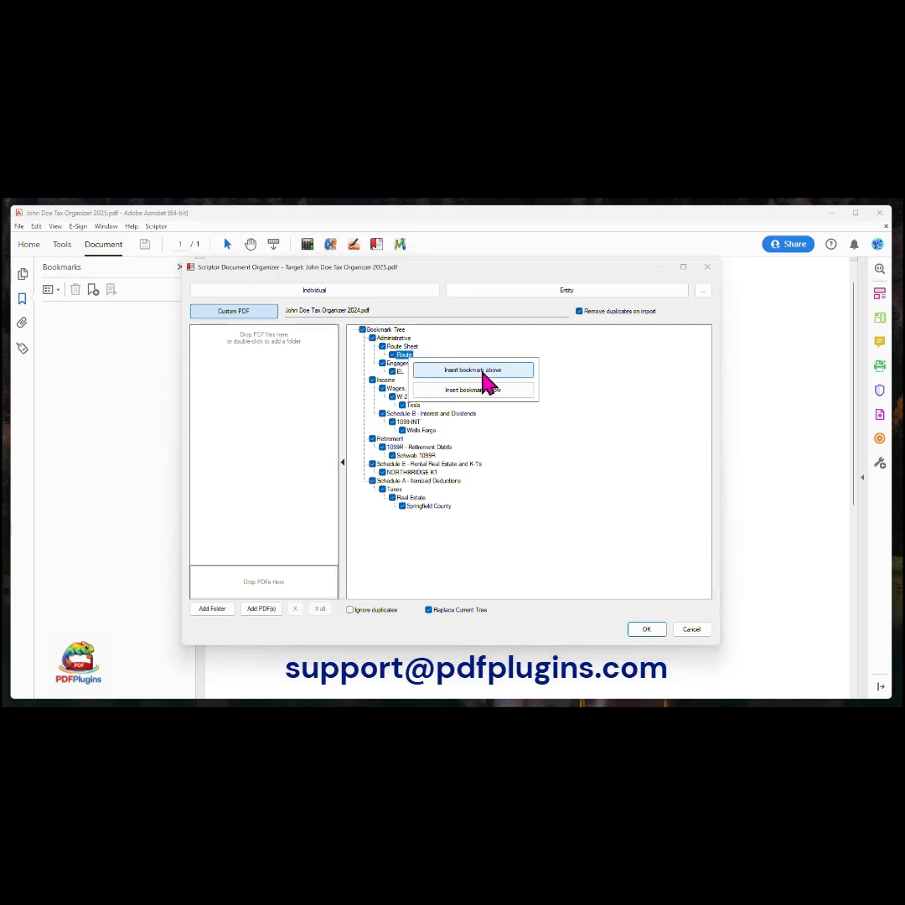
left_click(482, 399)
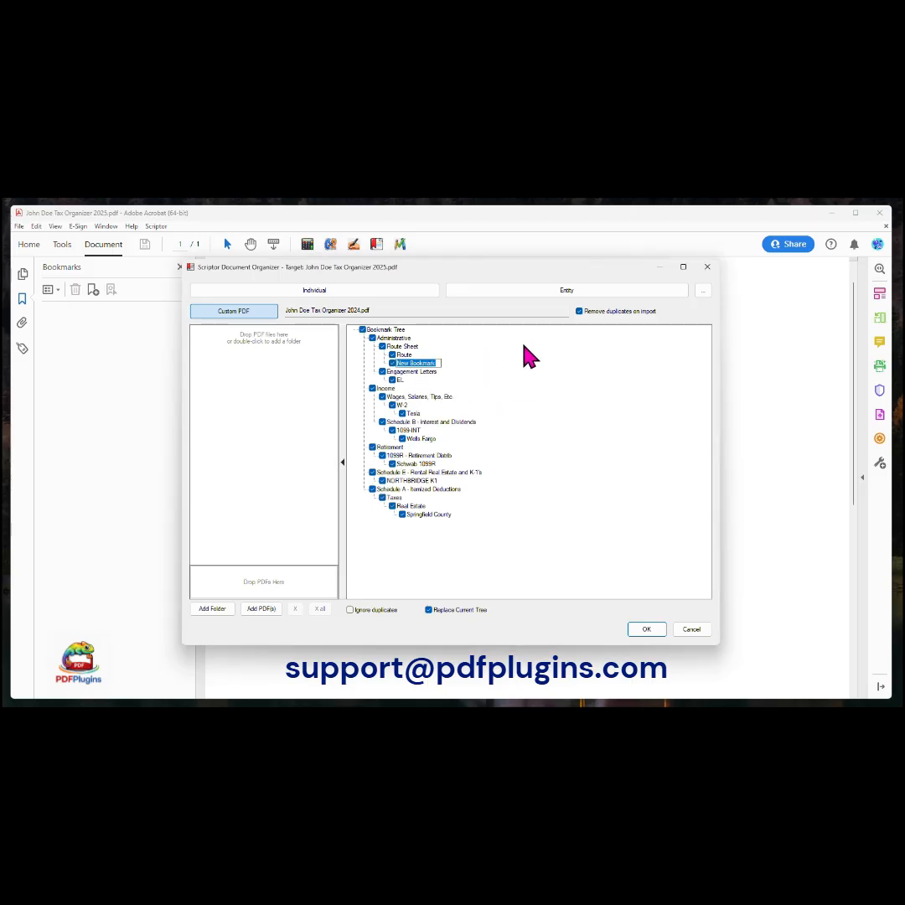
type("example")
key("Return")
left_click(700, 635)
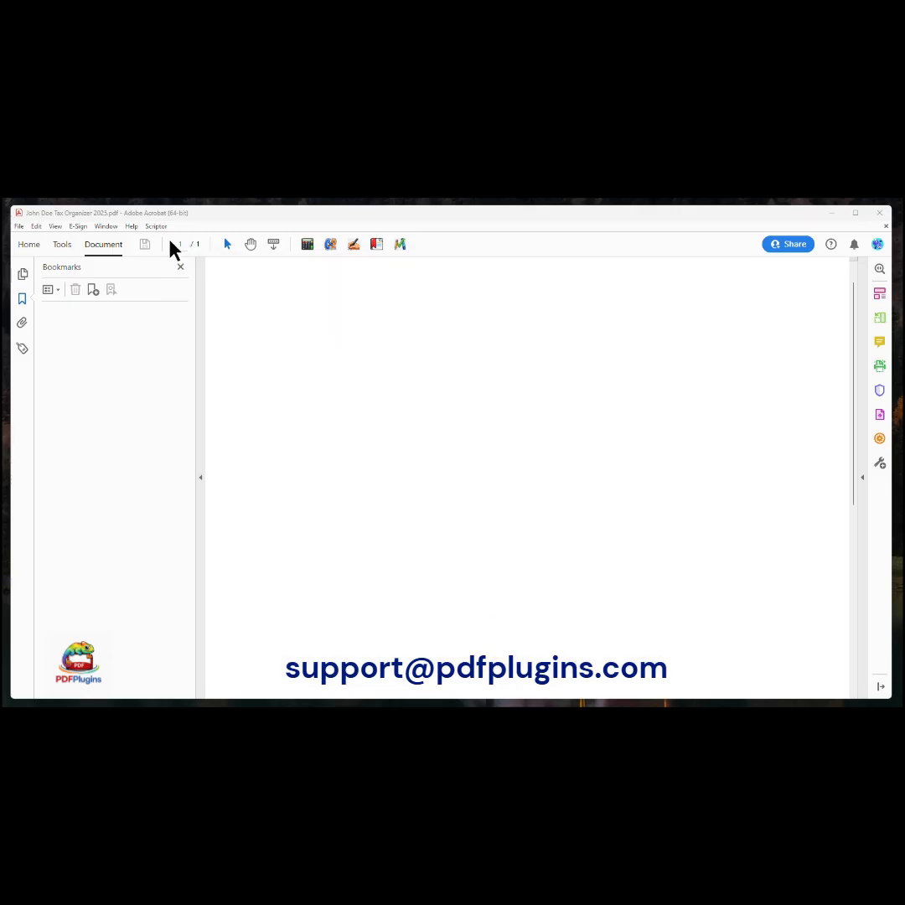
Step: Check the Protected Mode setting in the enhanced security preferences
left_click(36, 228)
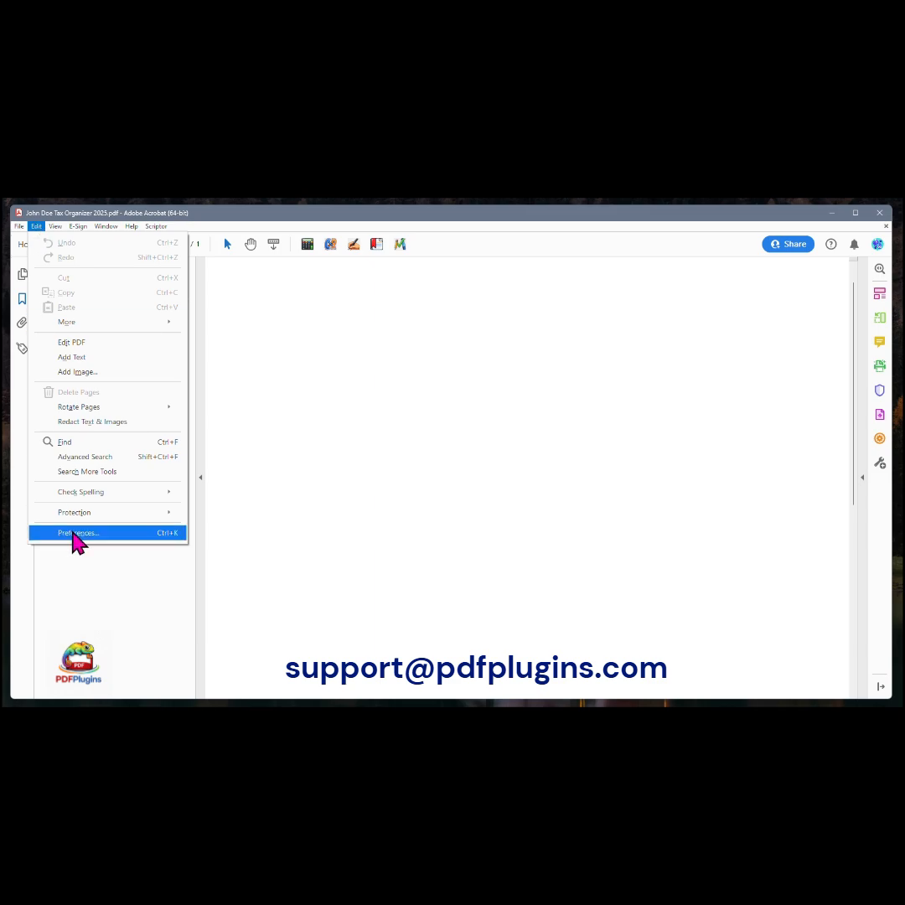
left_click(76, 533)
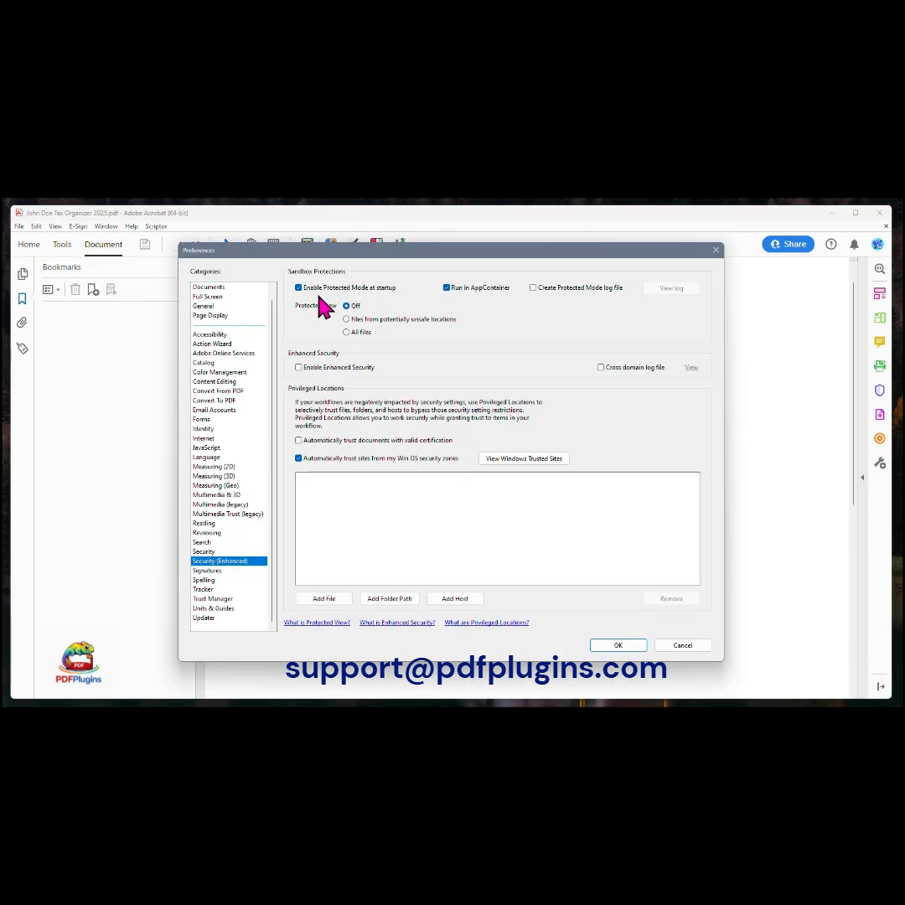
left_click(635, 647)
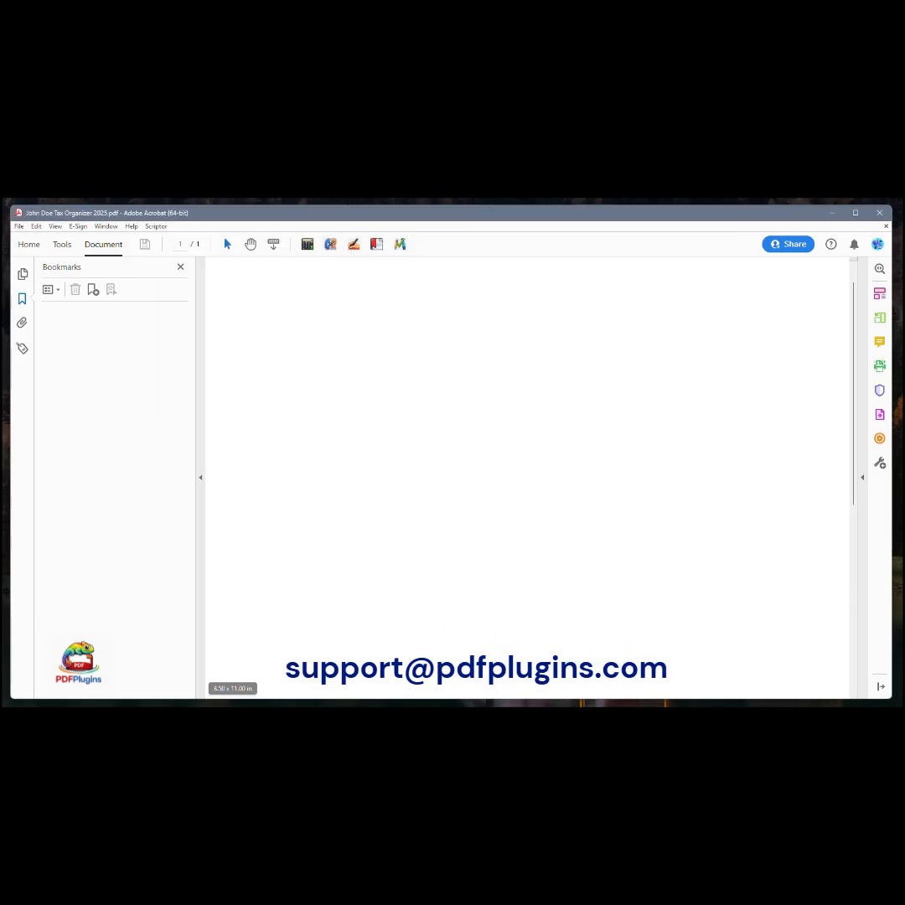
Step: Reopen the Document Organizer and choose the client's 2025 tax organizer PDF from the 2025 folder as the custom bookmark source
left_click(375, 245)
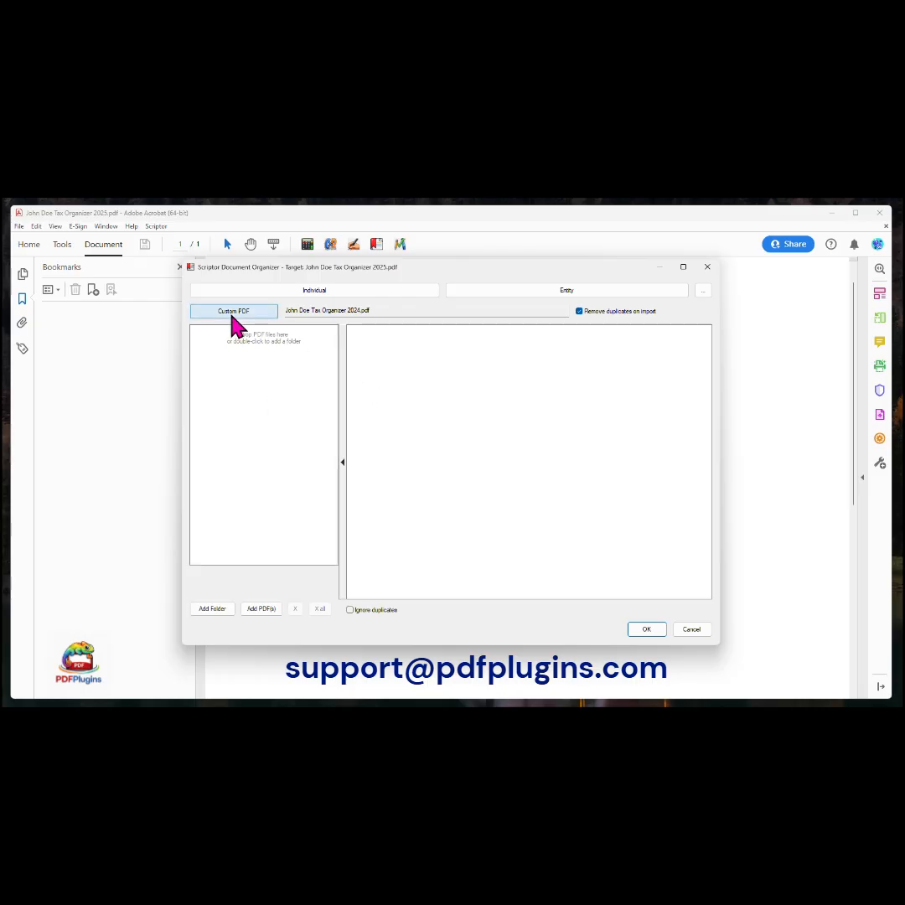
left_click(232, 313)
left_click(115, 333)
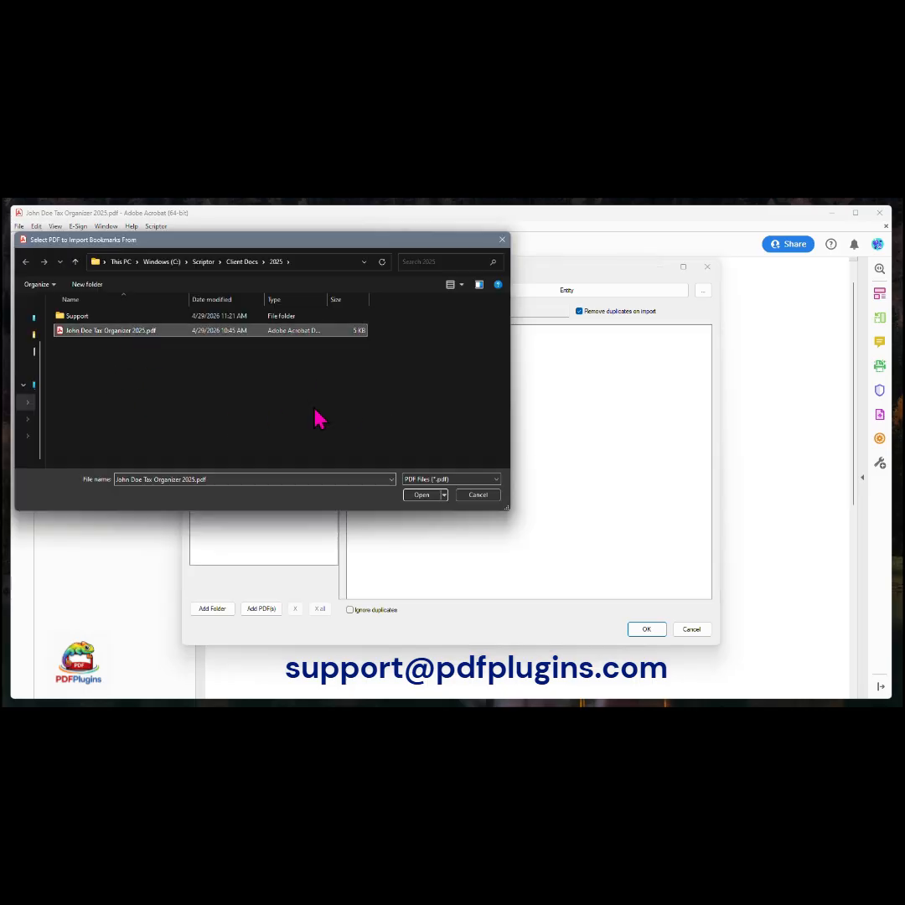
left_click(423, 496)
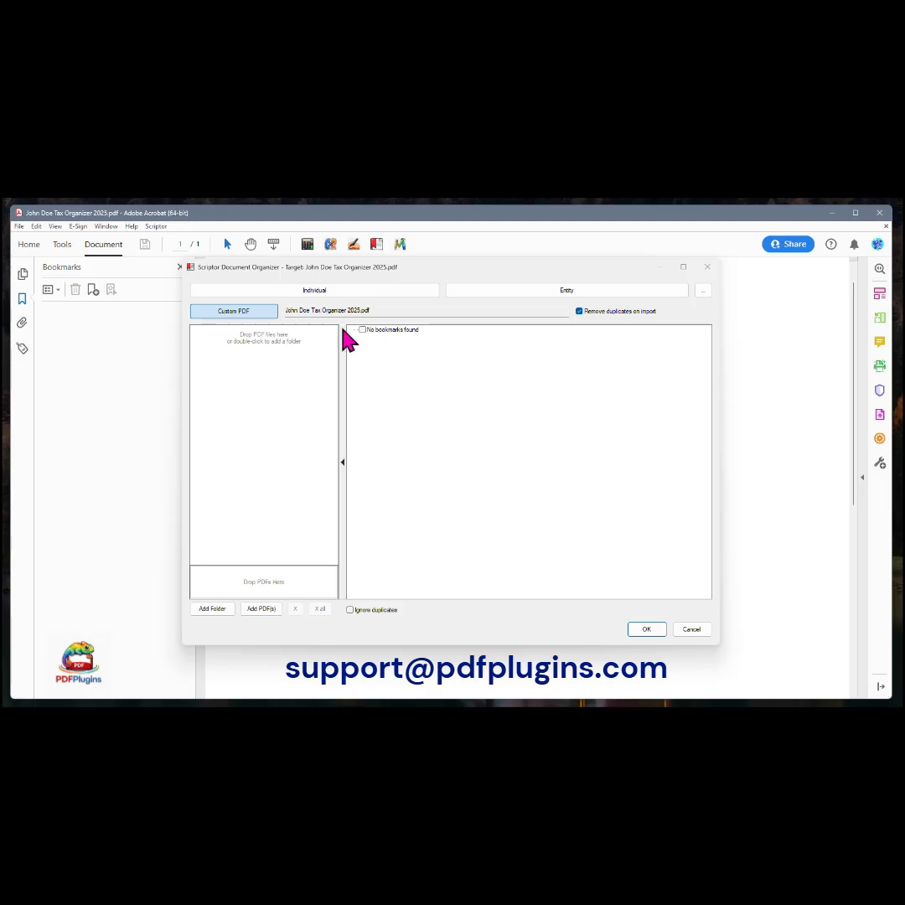
Step: Import the bookmark tree from the client's 2024 tax organizer PDF in the 2024 folder, and collapse and restore the source file list
left_click(268, 313)
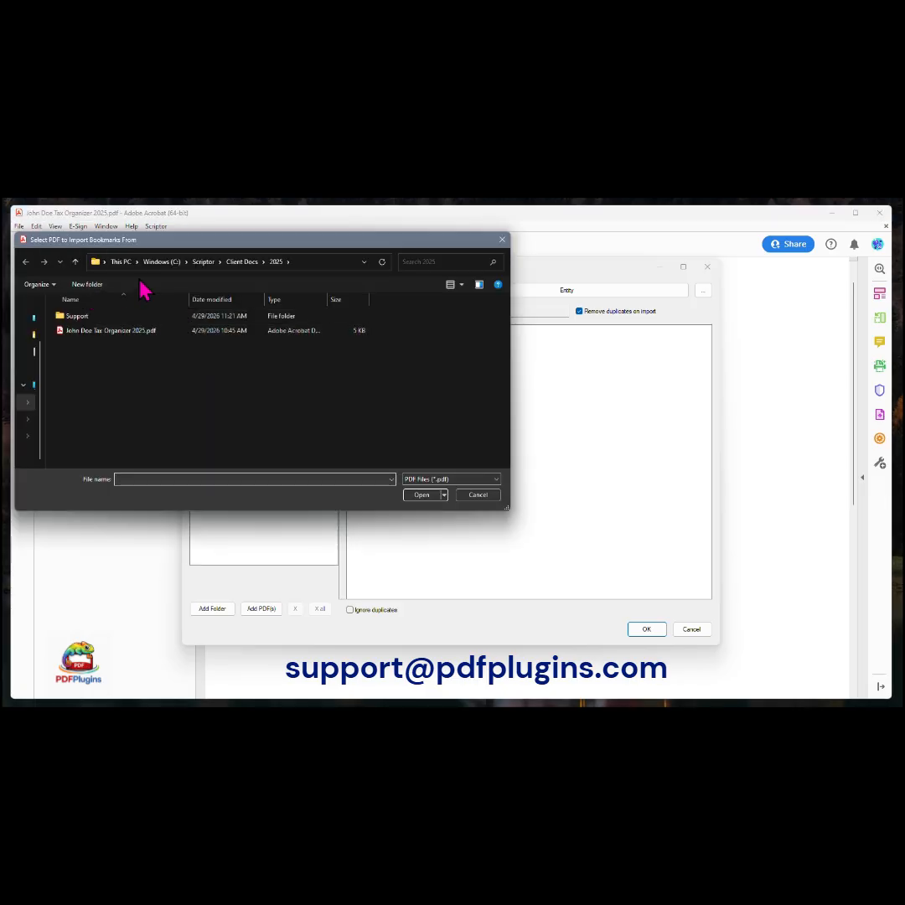
left_click(75, 262)
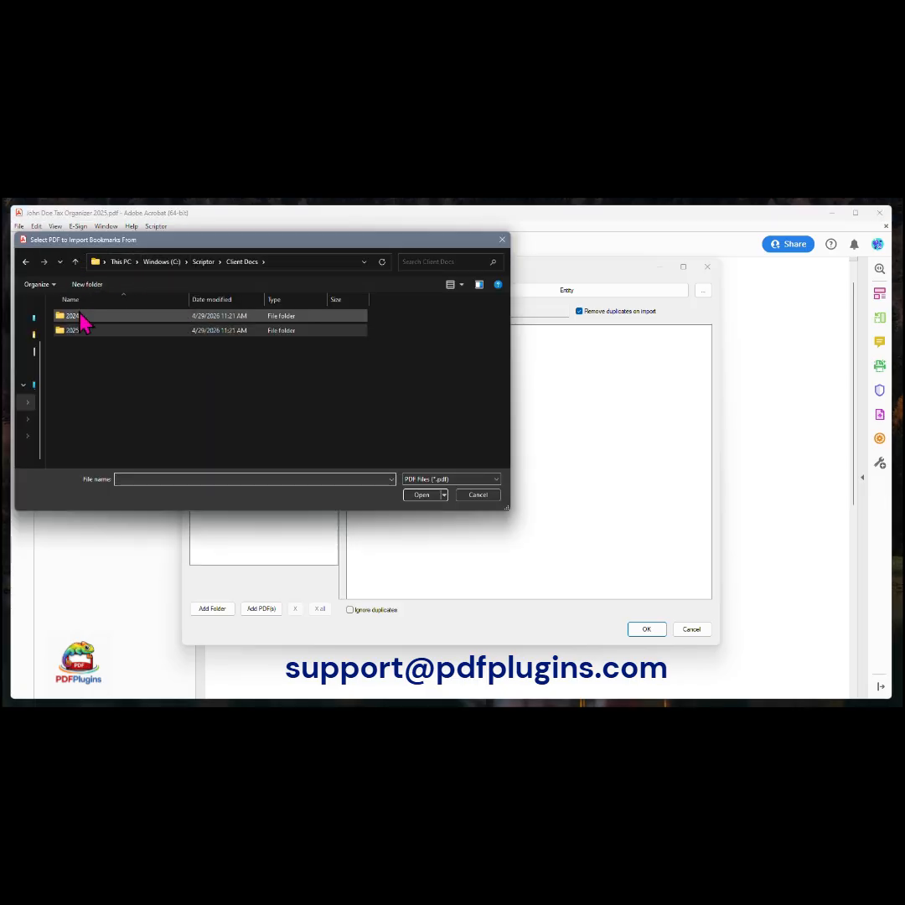
double_click(84, 317)
left_click(93, 331)
left_click(431, 498)
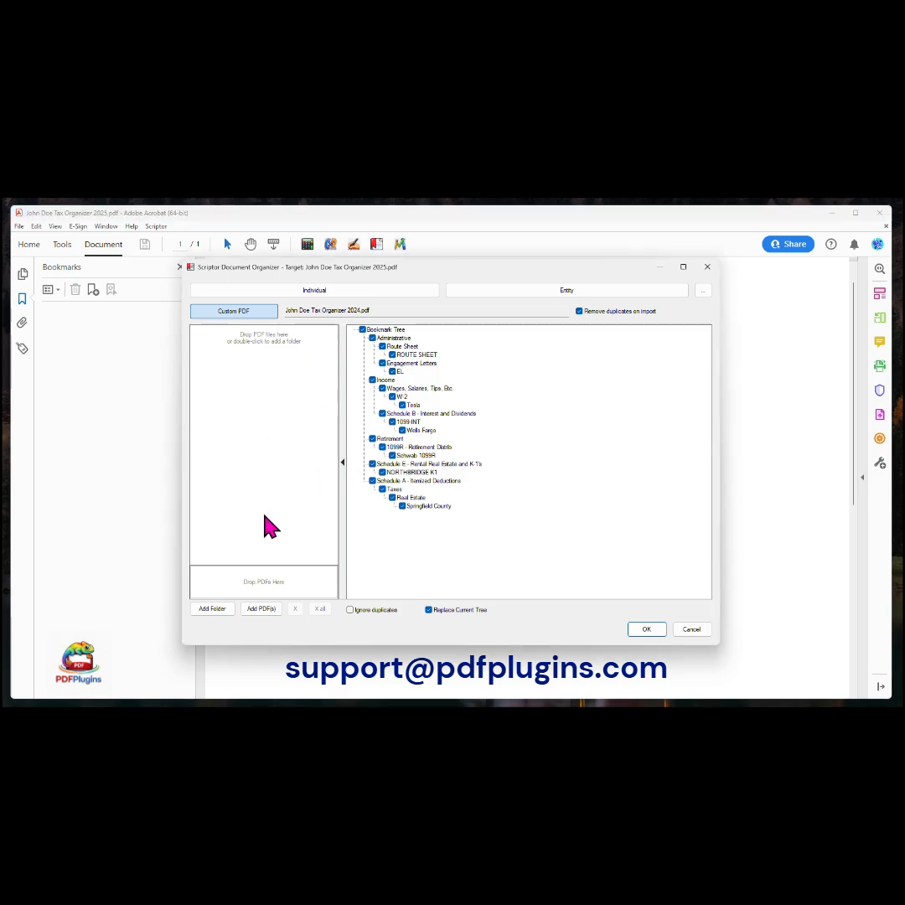
left_click(342, 463)
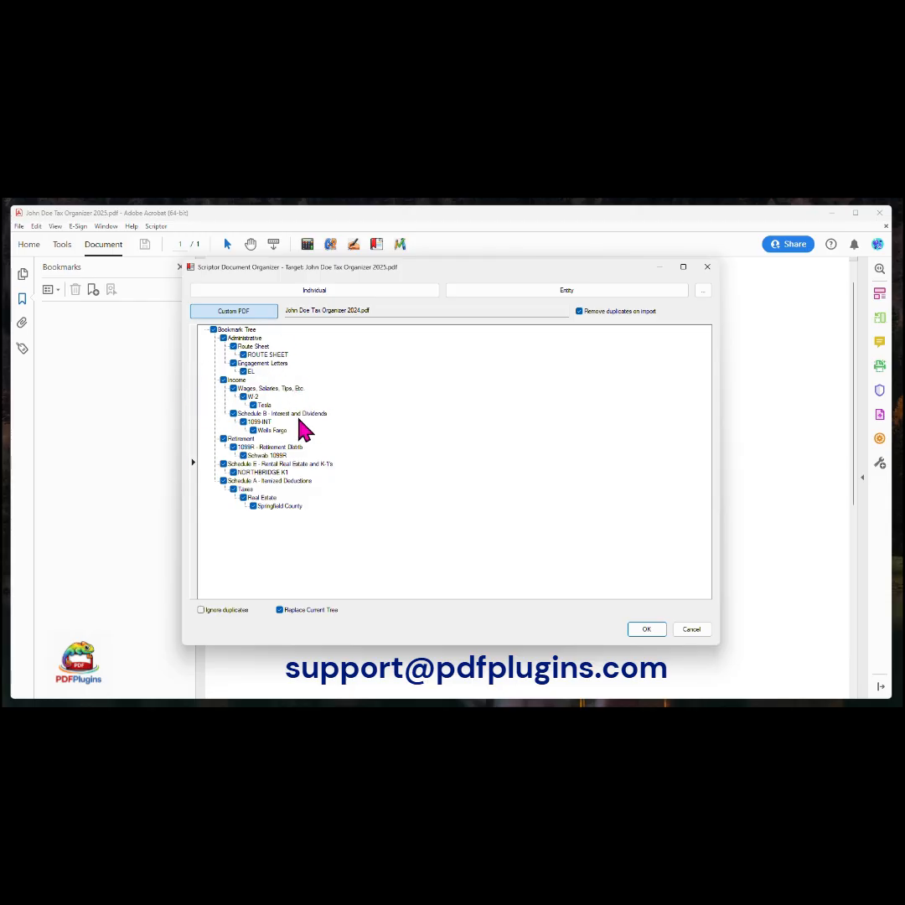
left_click(194, 463)
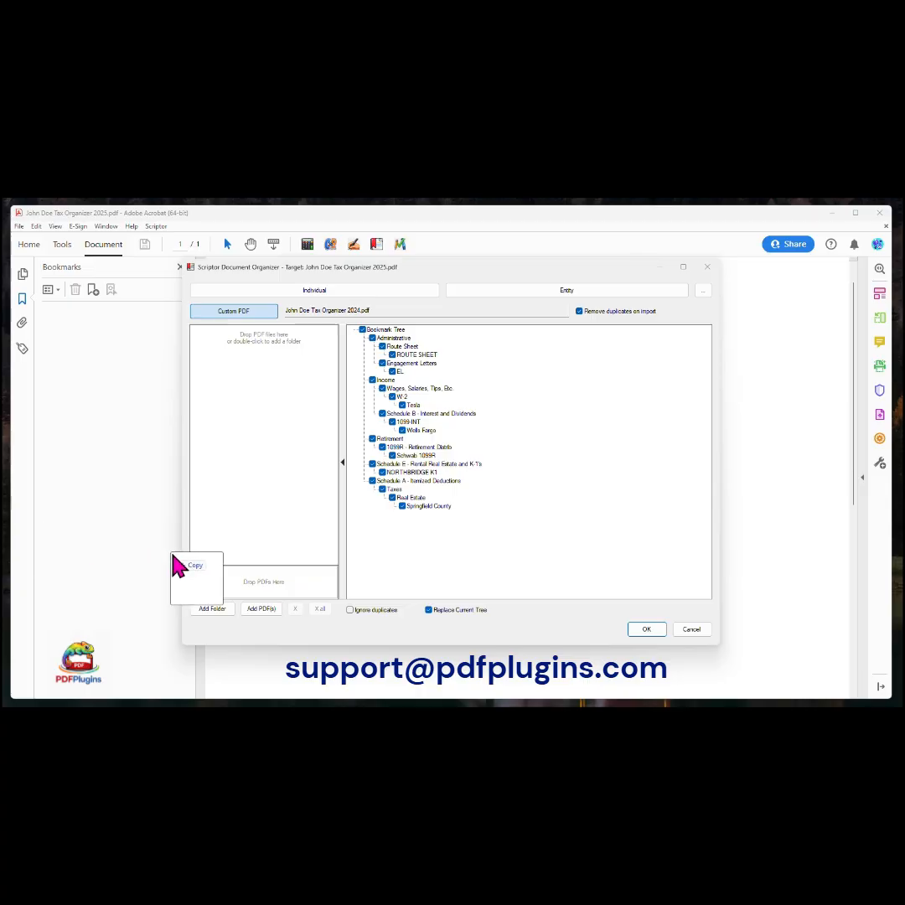
Step: Add Northbridge K1.pdf to the source files and assign it to the NORTHBRIDGE K1 bookmark under Schedule E with the Fill option
left_click_drag(176, 565, 271, 586)
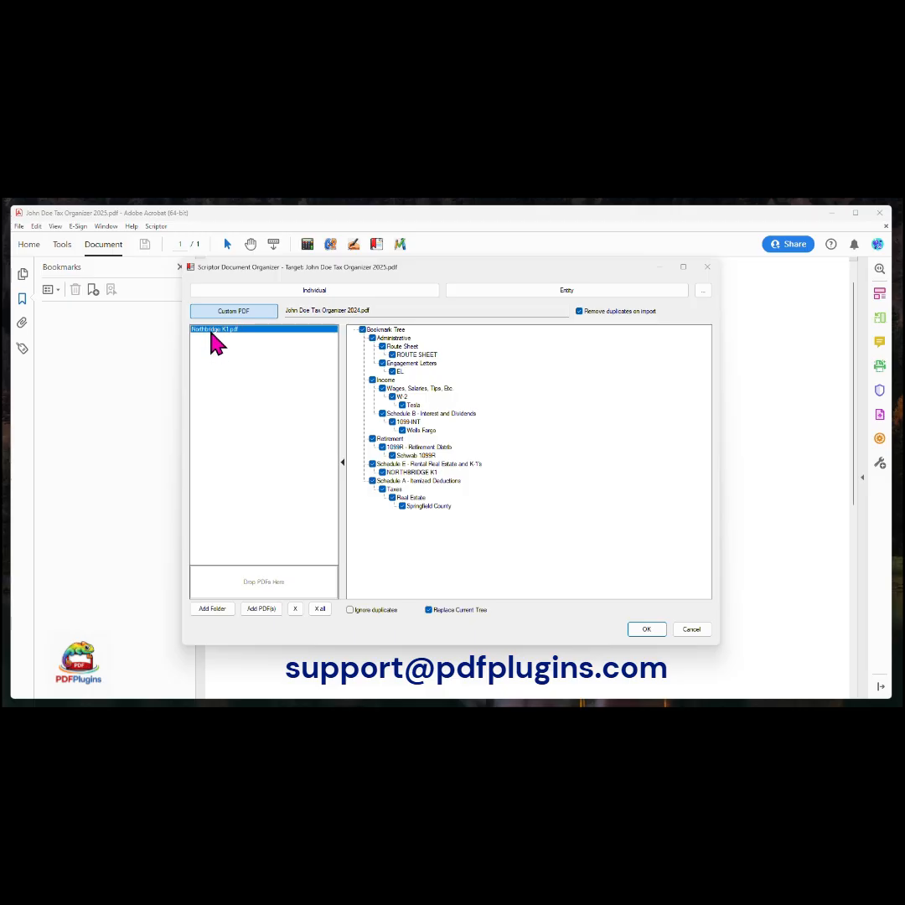
left_click_drag(212, 336, 427, 480)
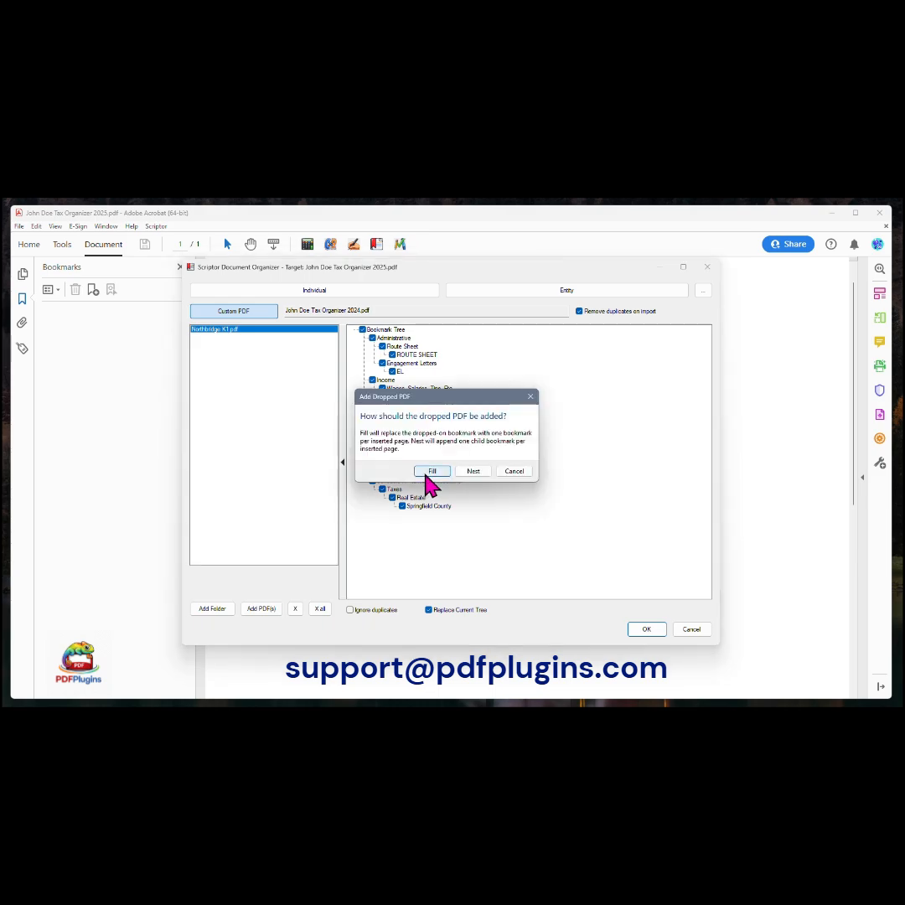
left_click_drag(428, 394, 449, 388)
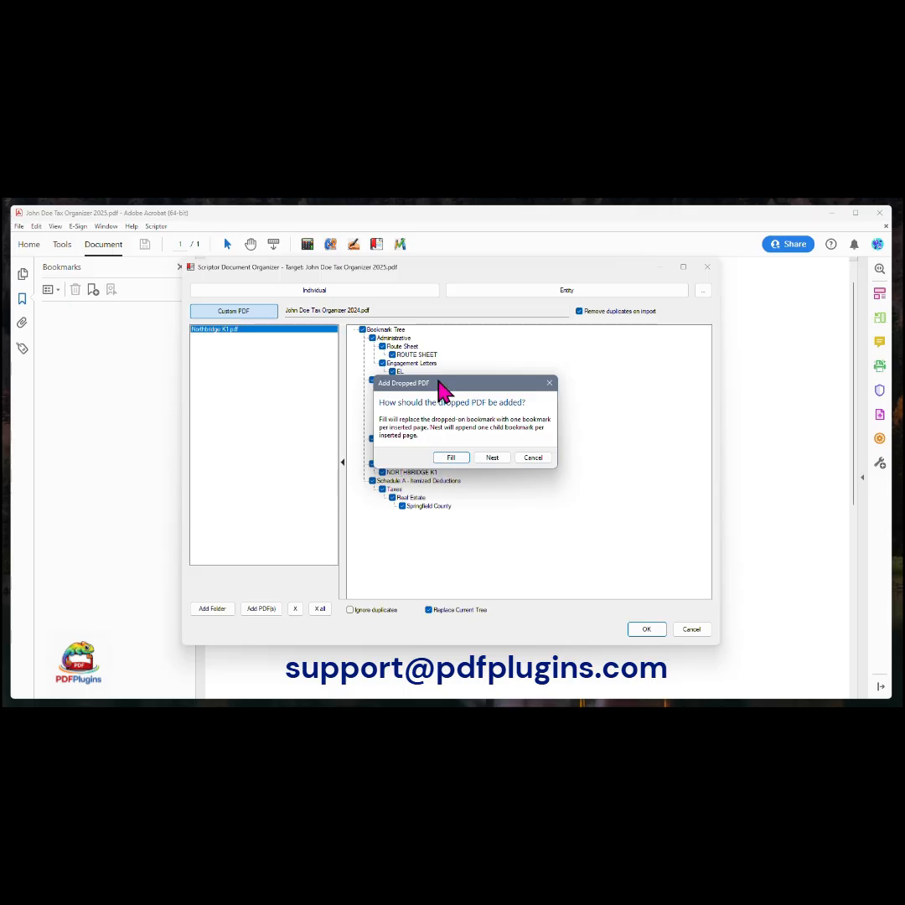
left_click_drag(442, 390, 520, 355)
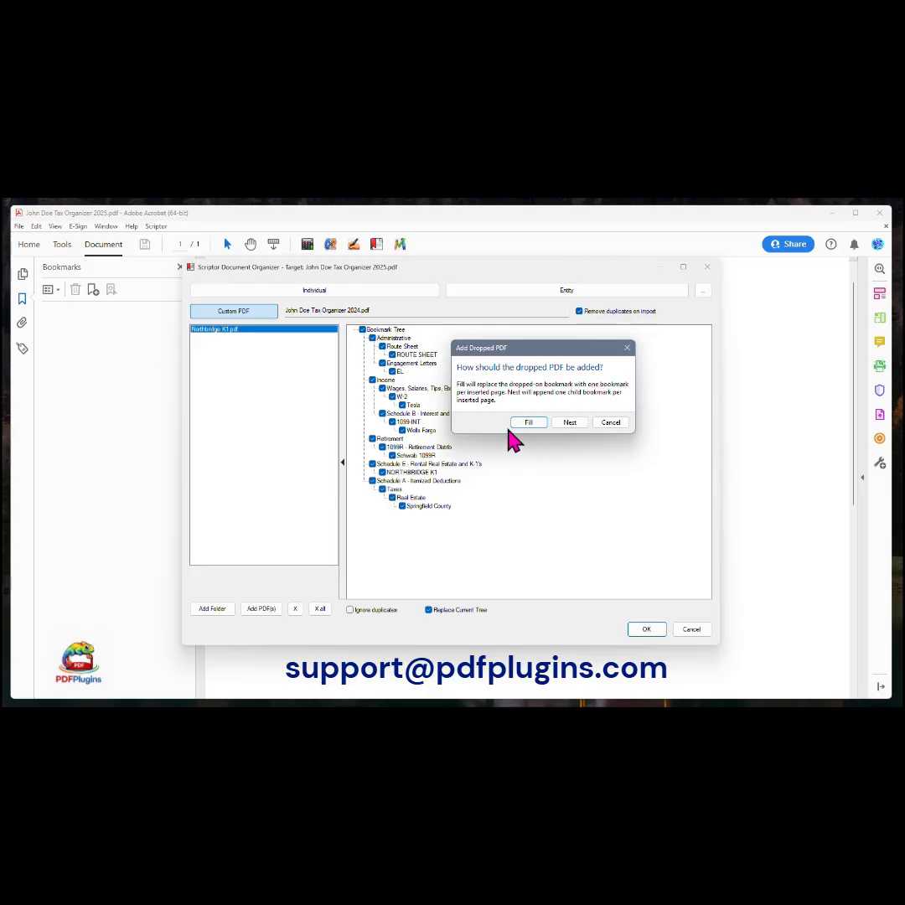
left_click(533, 424)
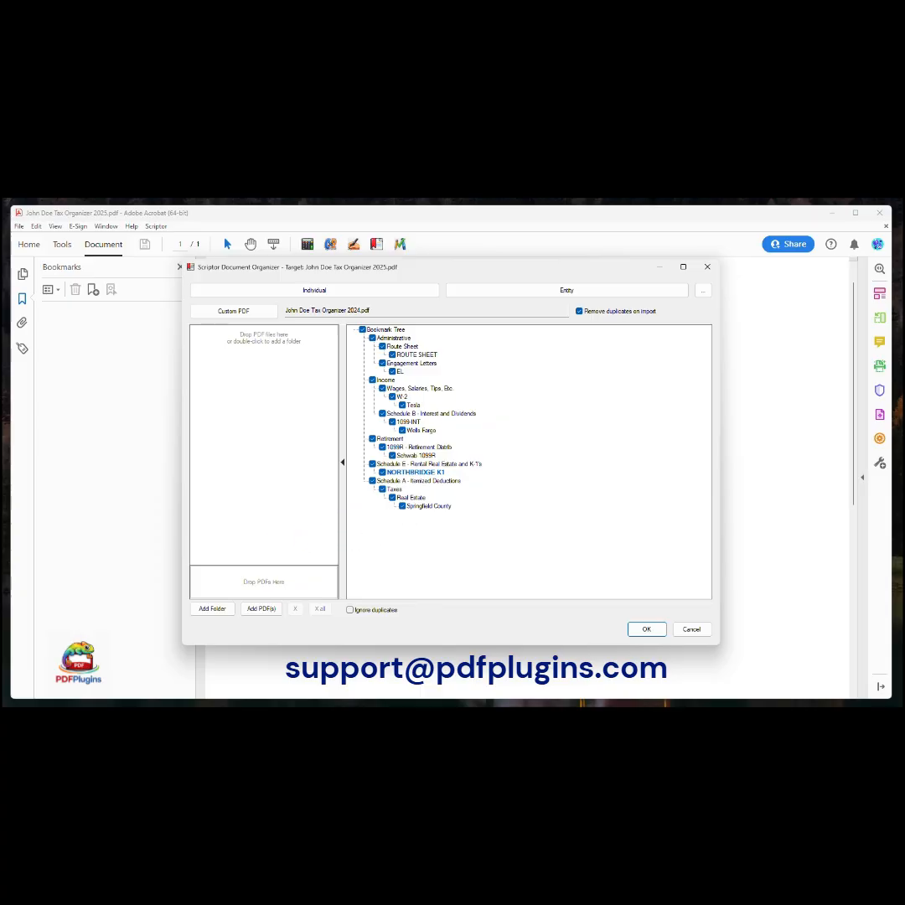
Step: Add Northbridge K1.pdf to the source files again, place it on the filled NORTHBRIDGE K1 bookmark, and cancel the placement
left_click_drag(255, 630, 288, 587)
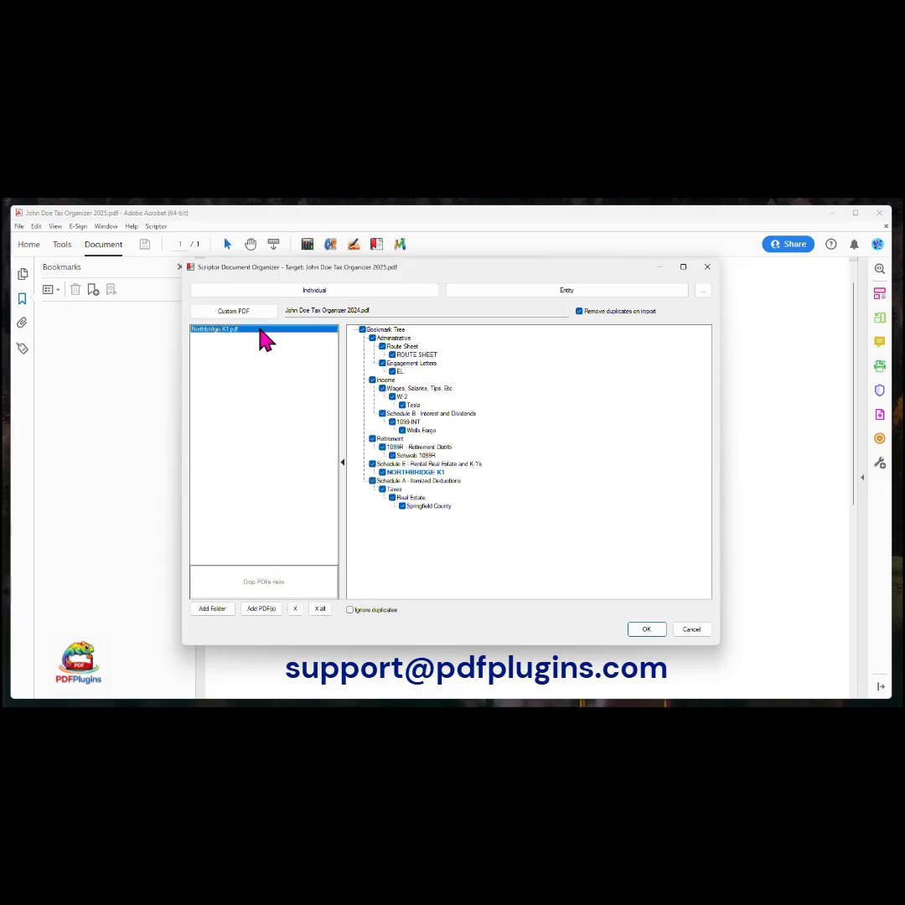
left_click_drag(224, 329, 431, 479)
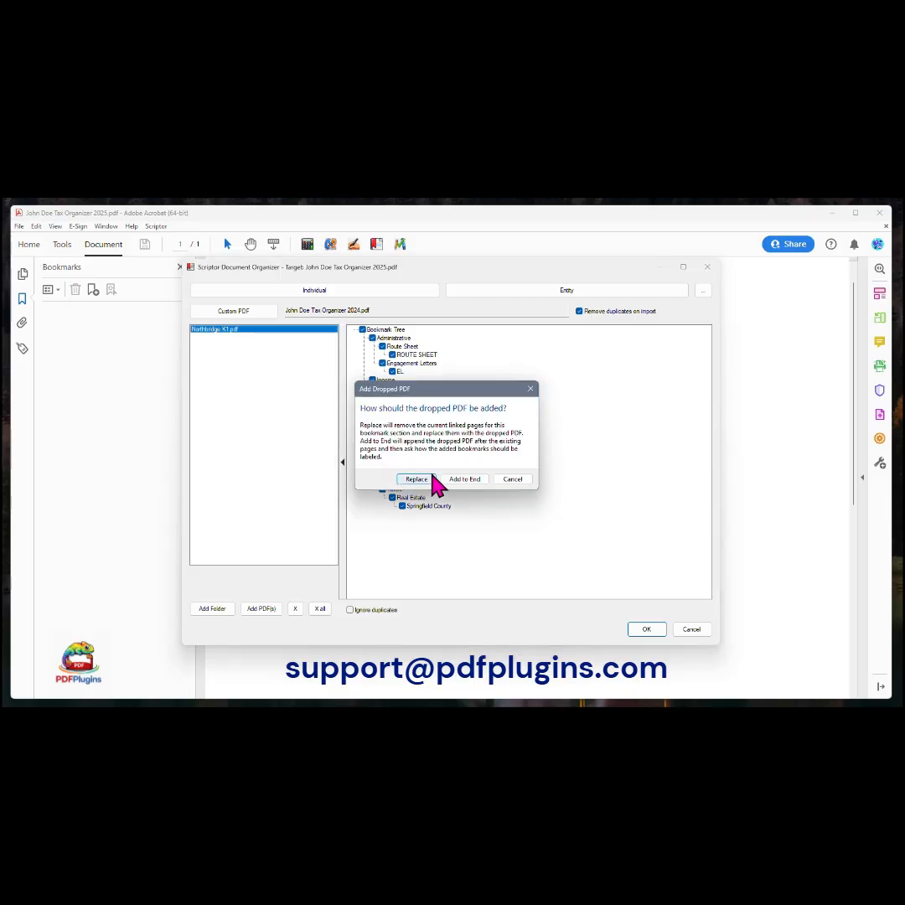
left_click(511, 480)
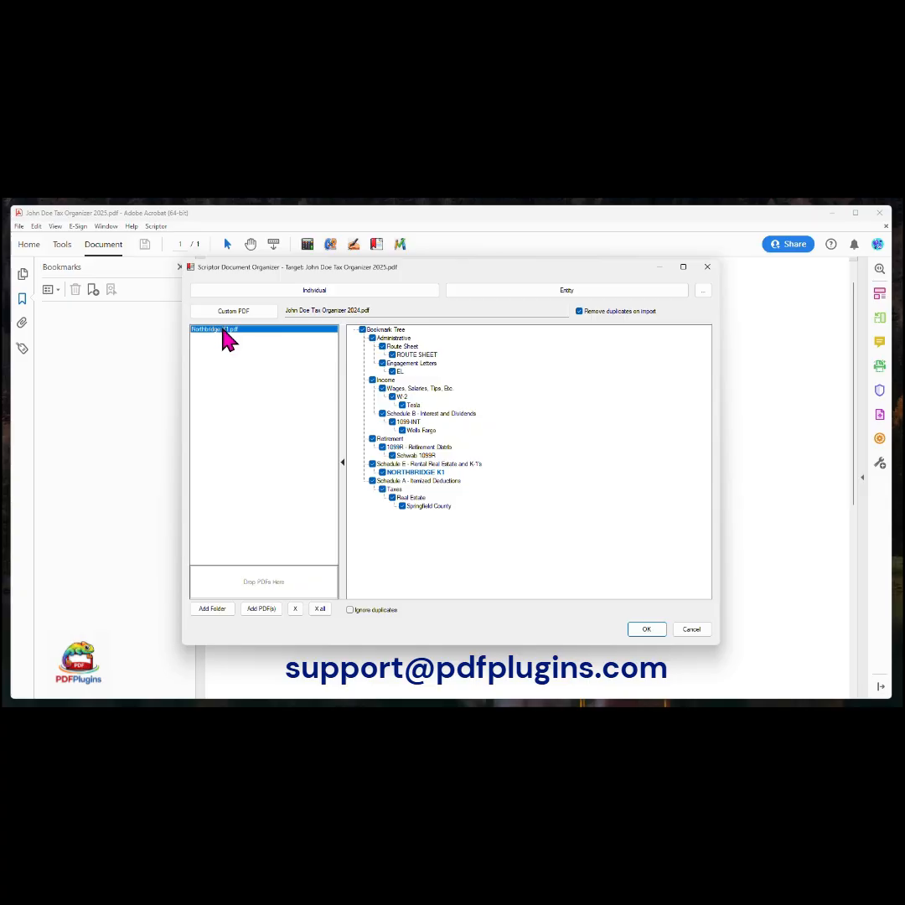
Step: Nest Northbridge K1.pdf under the Springfield County bookmark with the label New Bookmark for Northbridge, leaving the imported file's bookmark names unused
left_click_drag(224, 330, 420, 507)
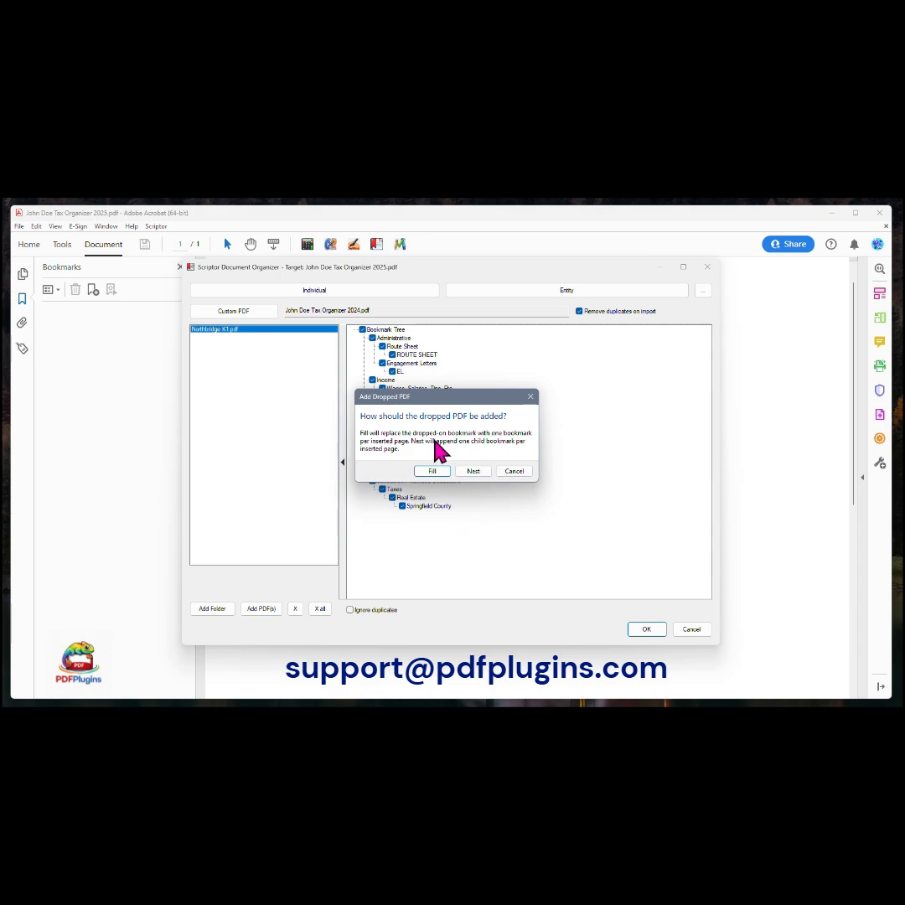
left_click_drag(447, 395, 492, 388)
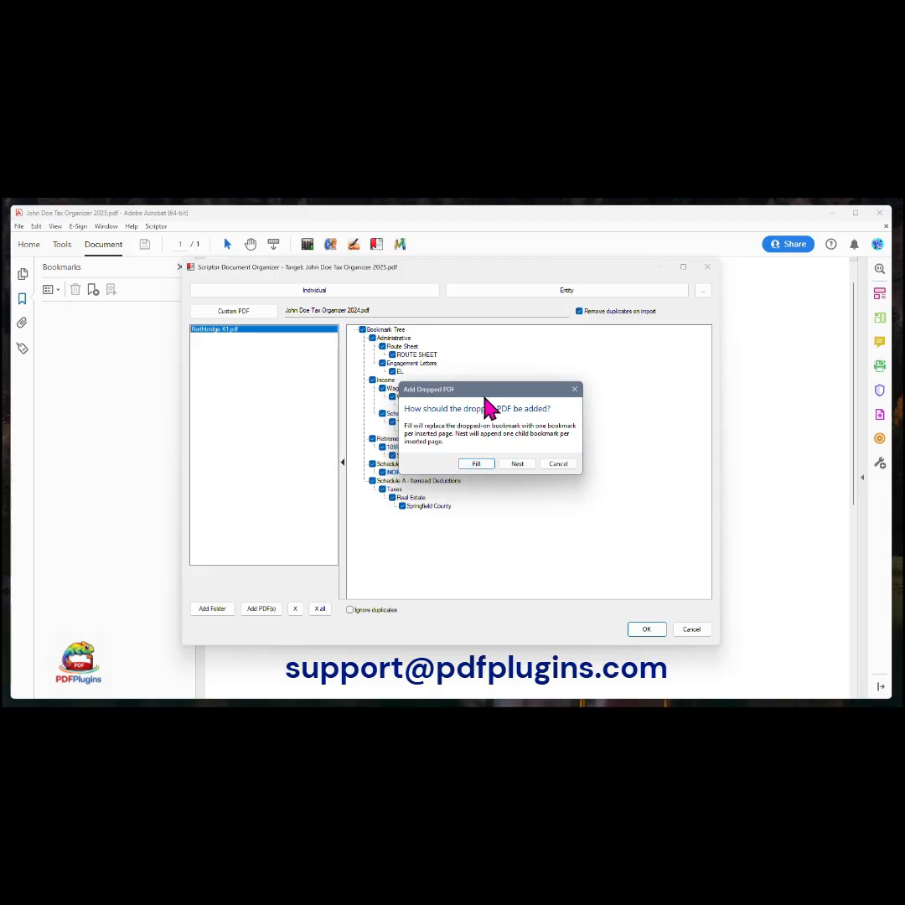
left_click_drag(483, 390, 489, 356)
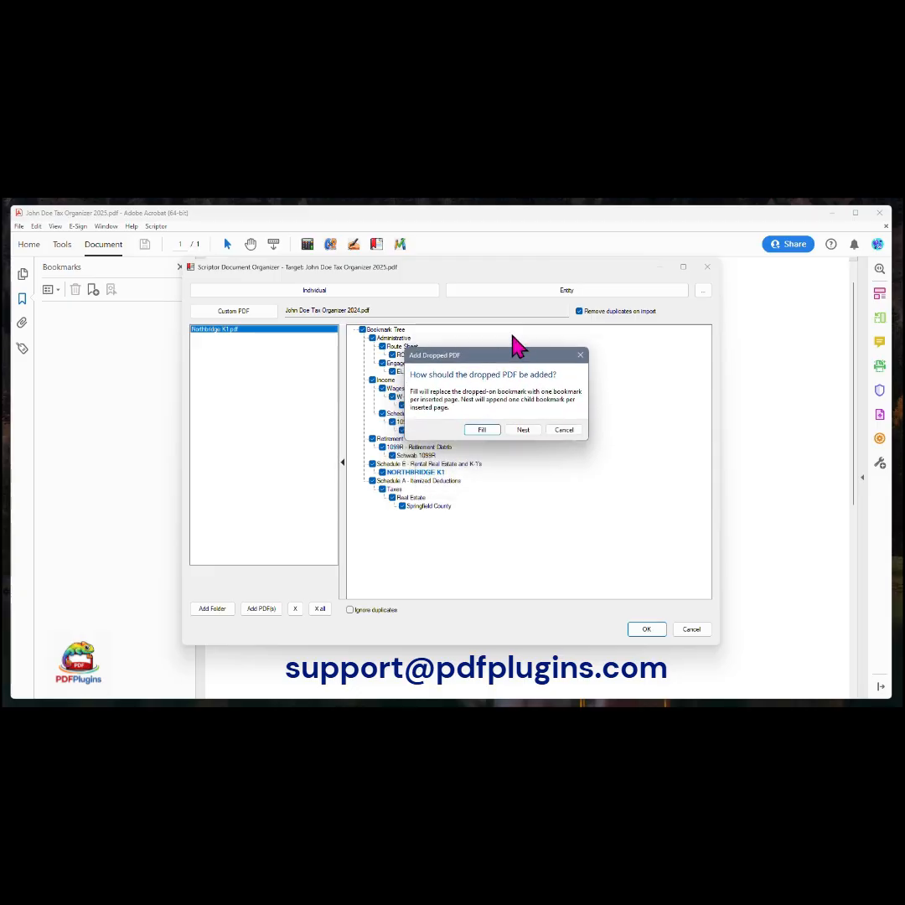
left_click(524, 430)
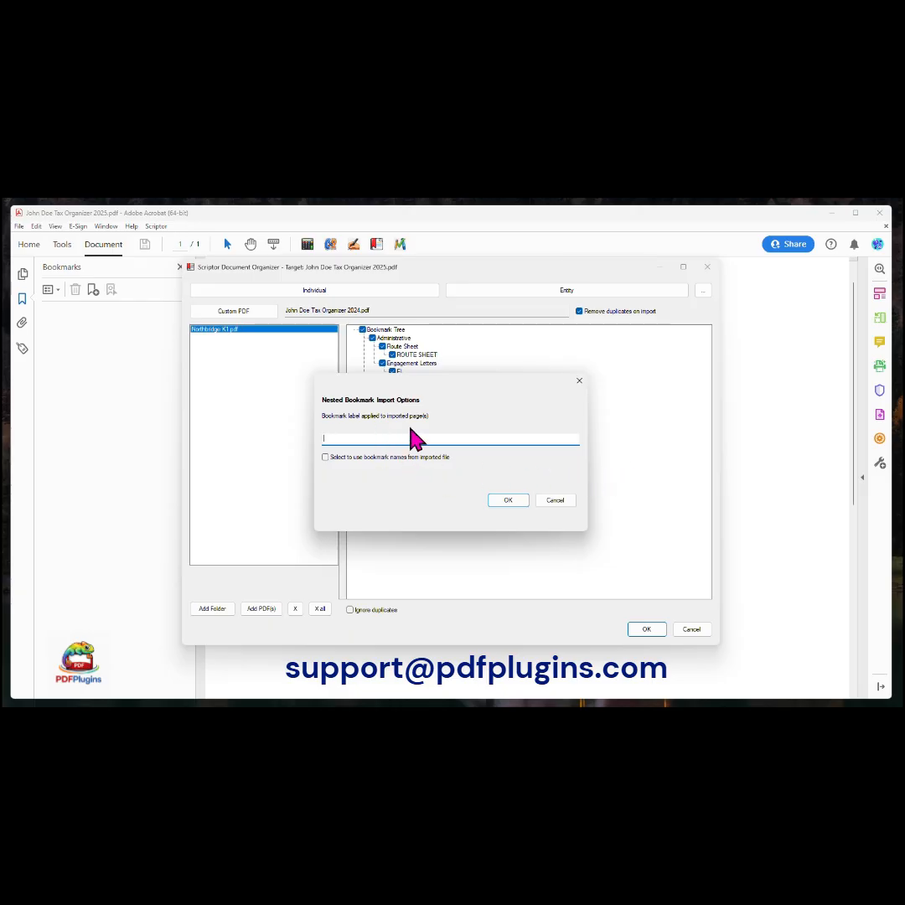
type("New Bookmark for Northbridge")
left_click(336, 458)
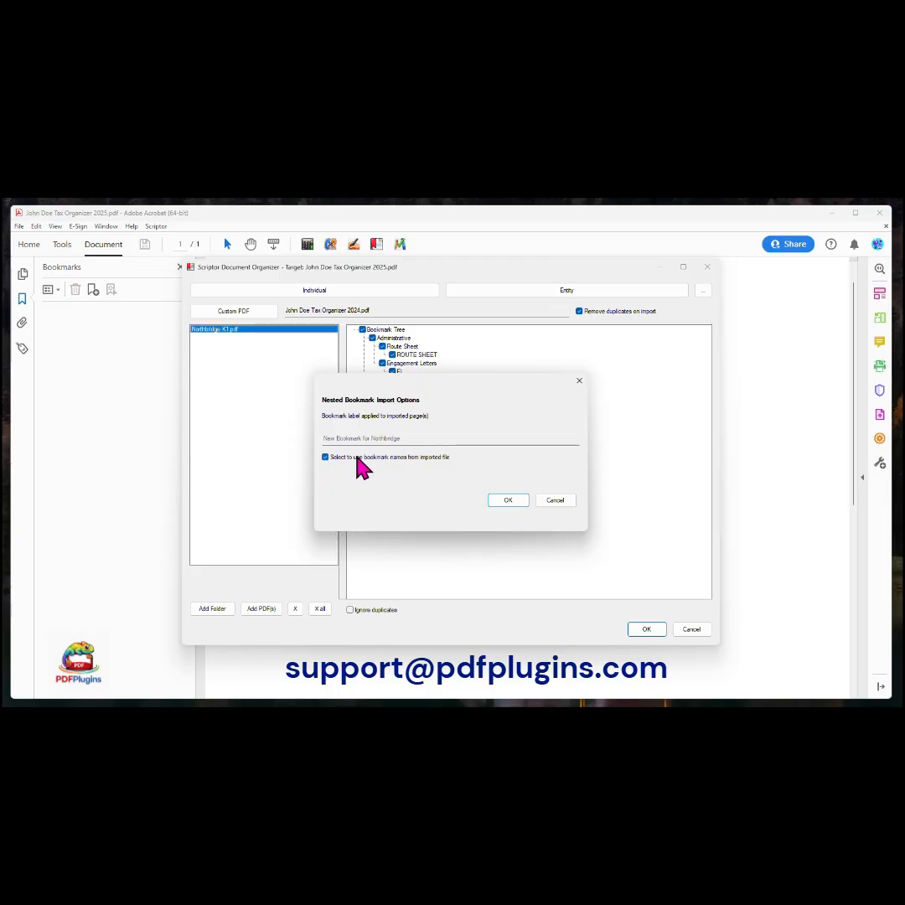
left_click(356, 458)
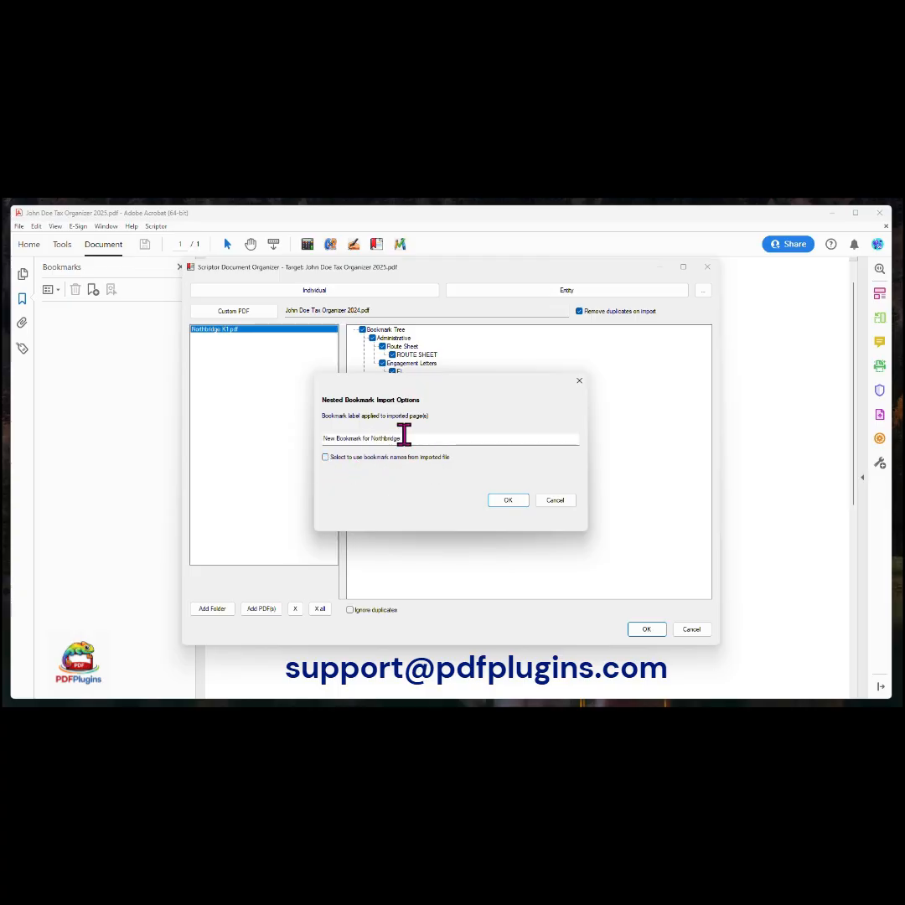
left_click(505, 503)
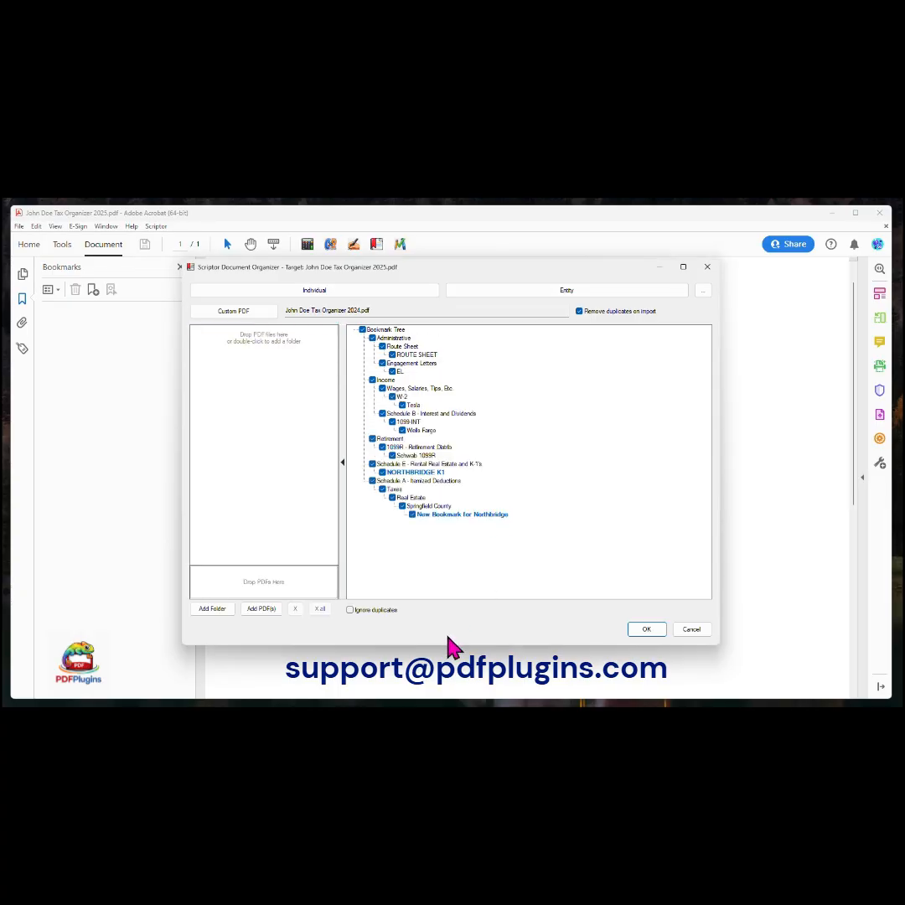
Step: Exclude the New Bookmark for Northbridge entry under Springfield County from the bookmark tree
left_click(452, 514)
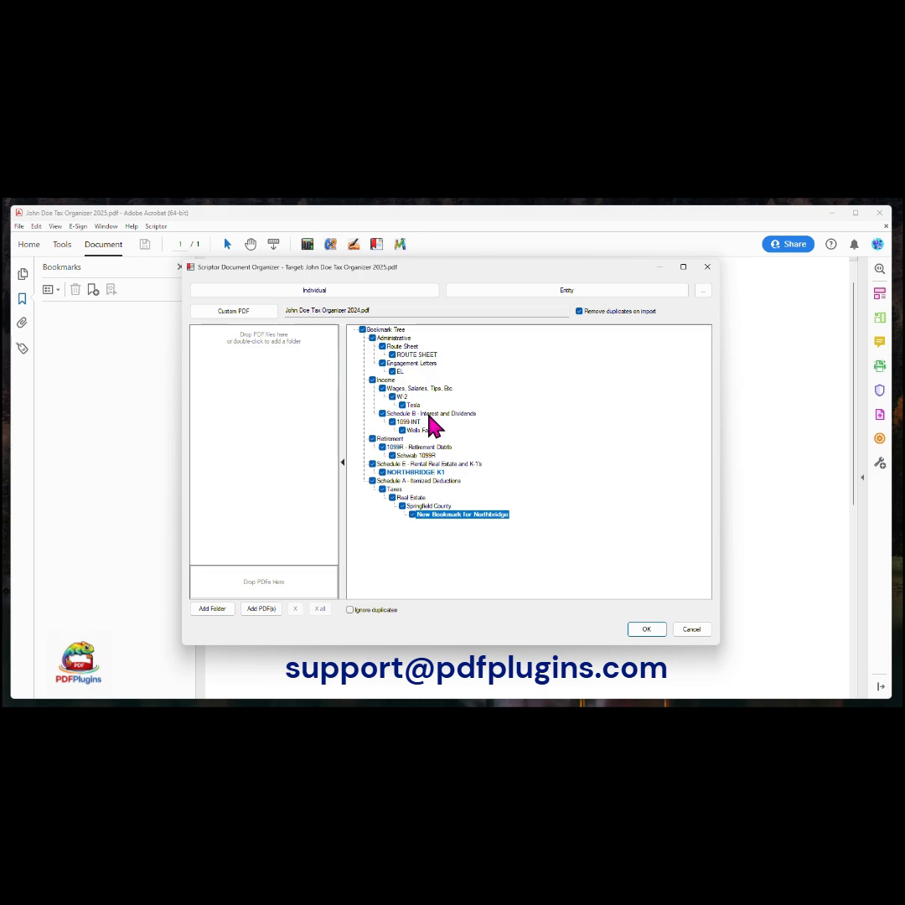
right_click(453, 512)
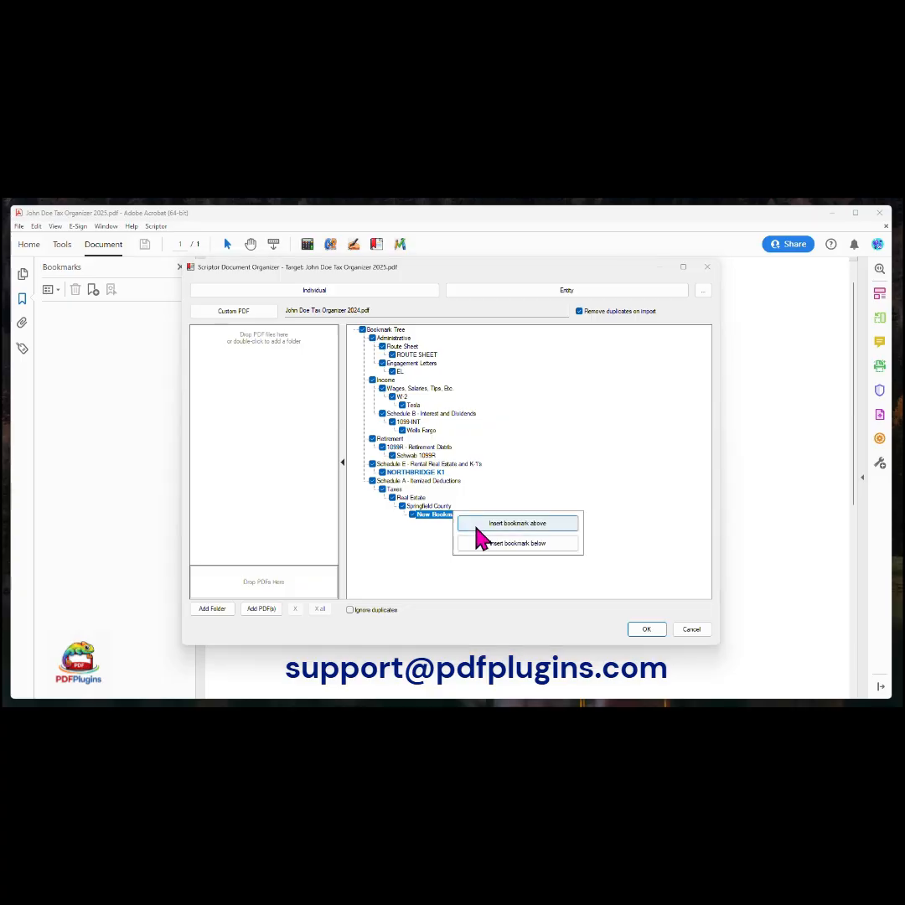
left_click(427, 537)
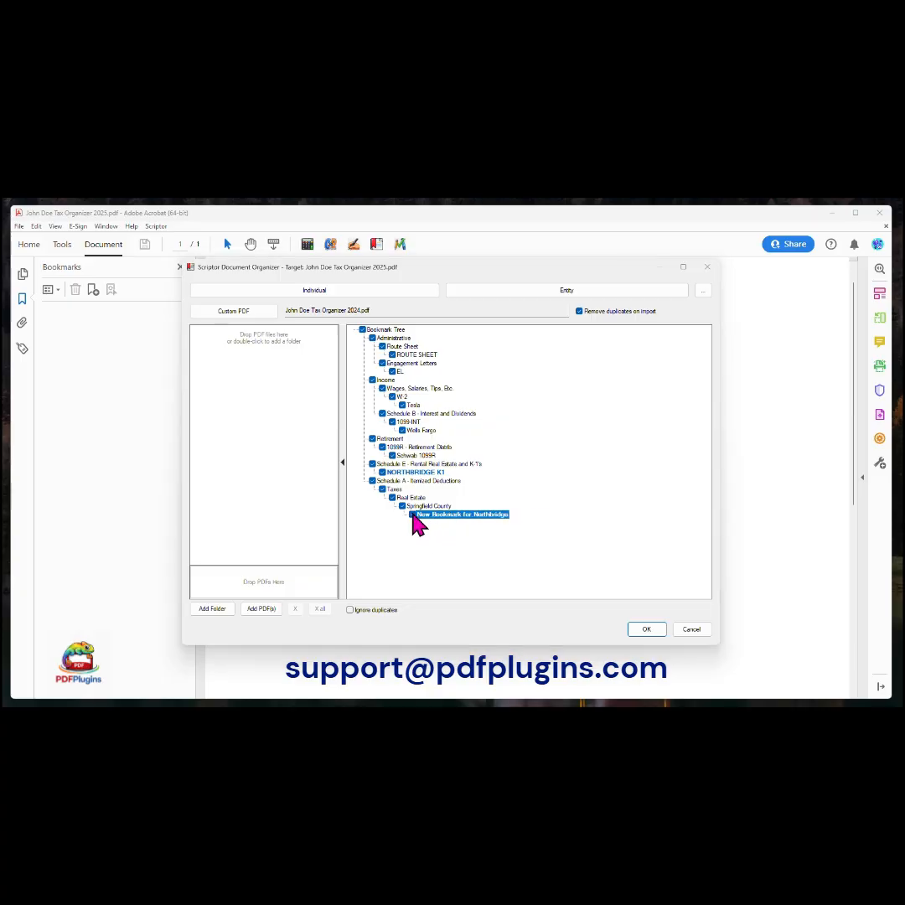
left_click(412, 514)
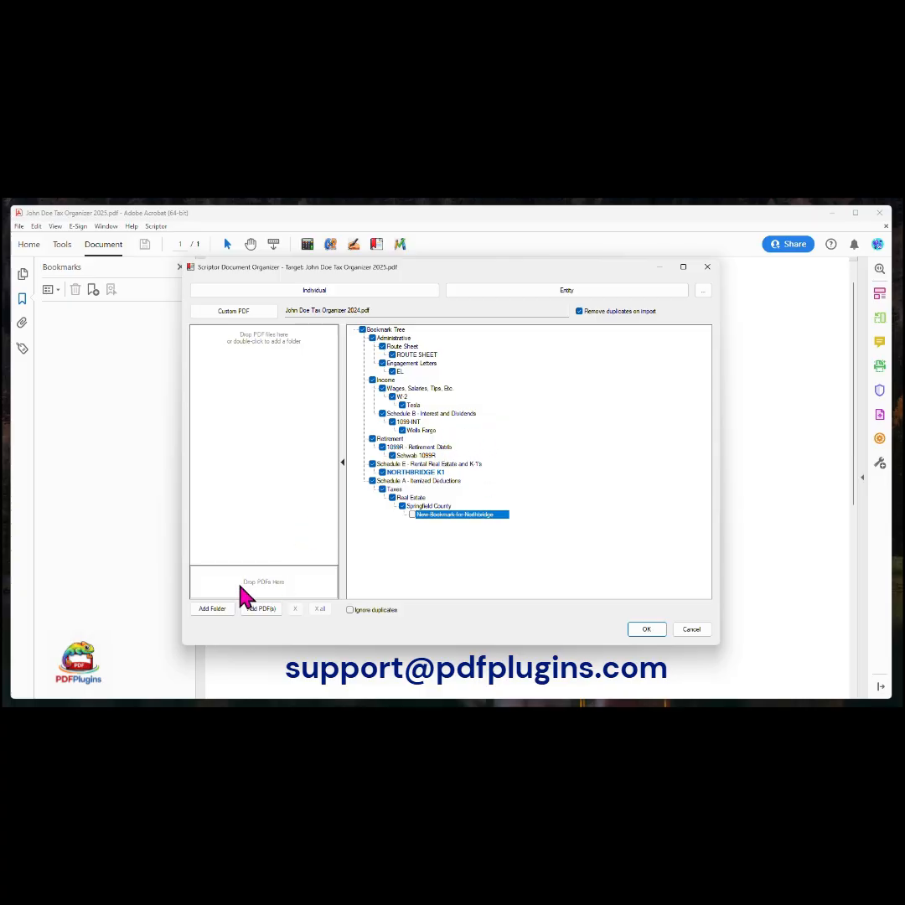
Step: Add Northbridge K1.pdf to the source files and append it to the end of the NORTHBRIDGE K1 bookmark, labelled NORTHBRIDGE K1 PAGE 2
left_click(415, 473)
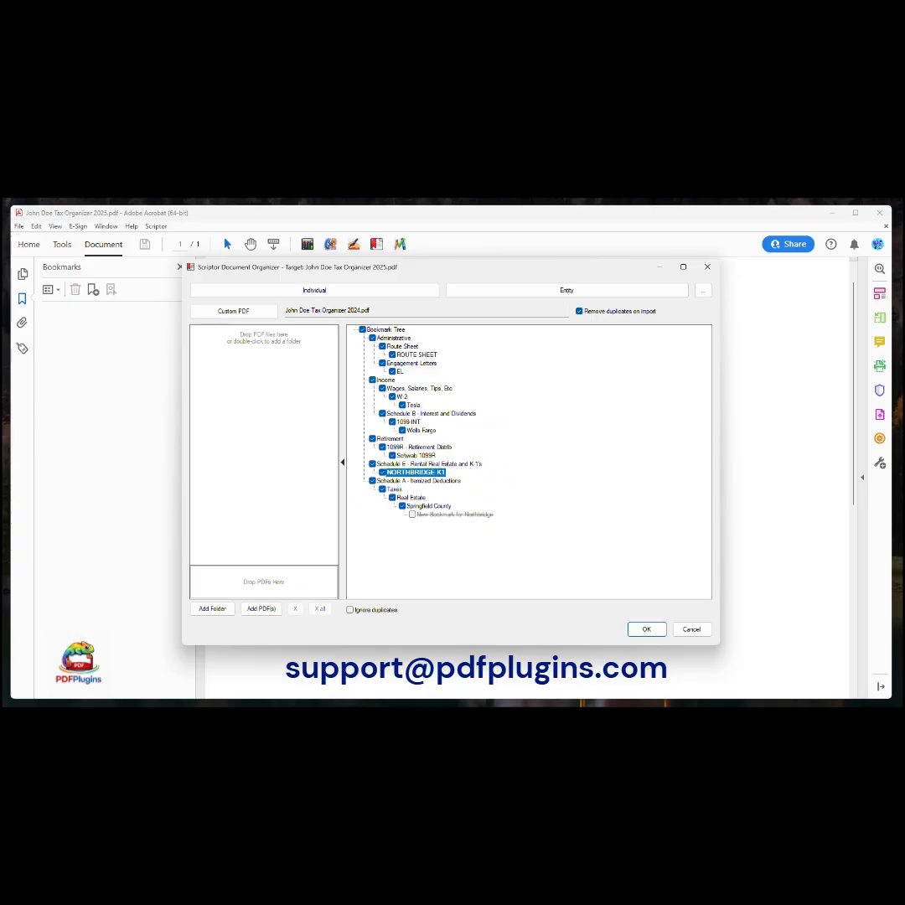
left_click_drag(214, 248, 275, 586)
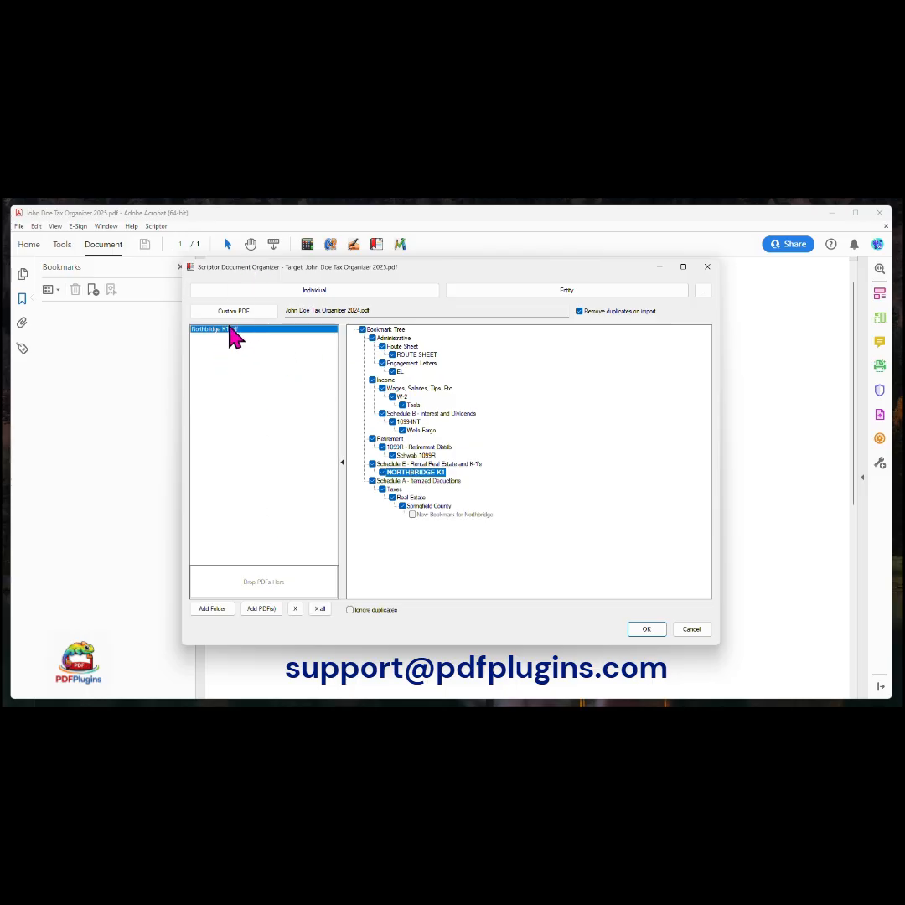
left_click_drag(226, 331, 374, 505)
left_click(525, 470)
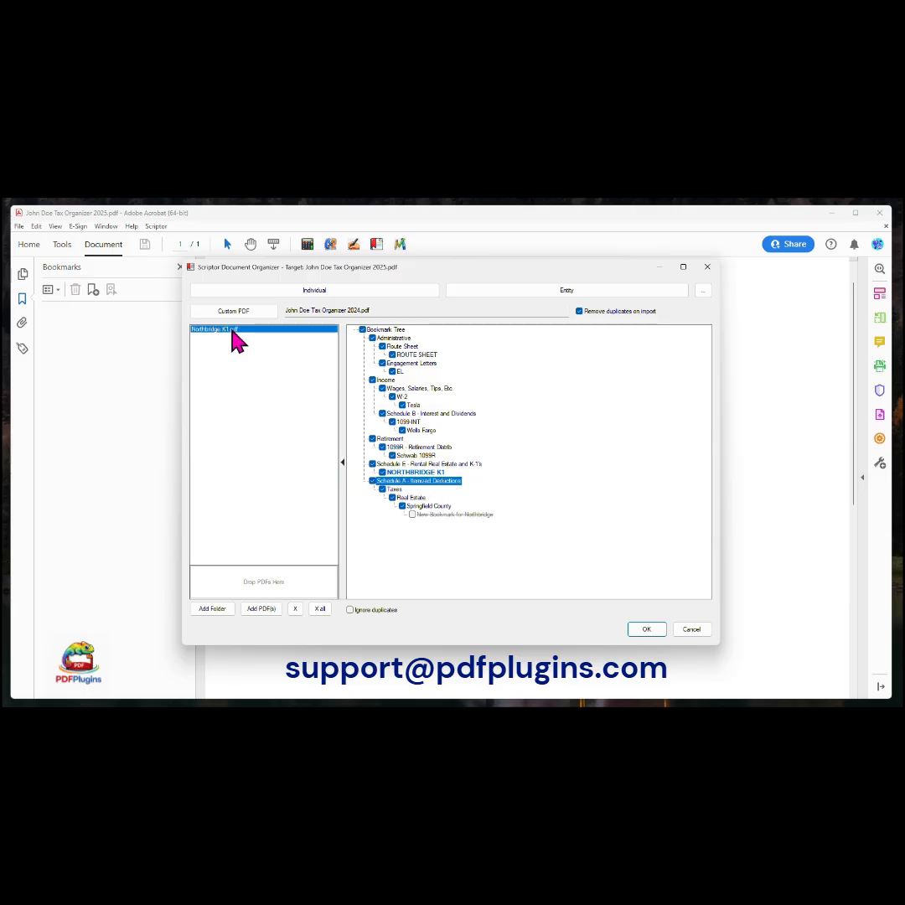
left_click_drag(233, 344, 410, 485)
left_click_drag(465, 395, 568, 355)
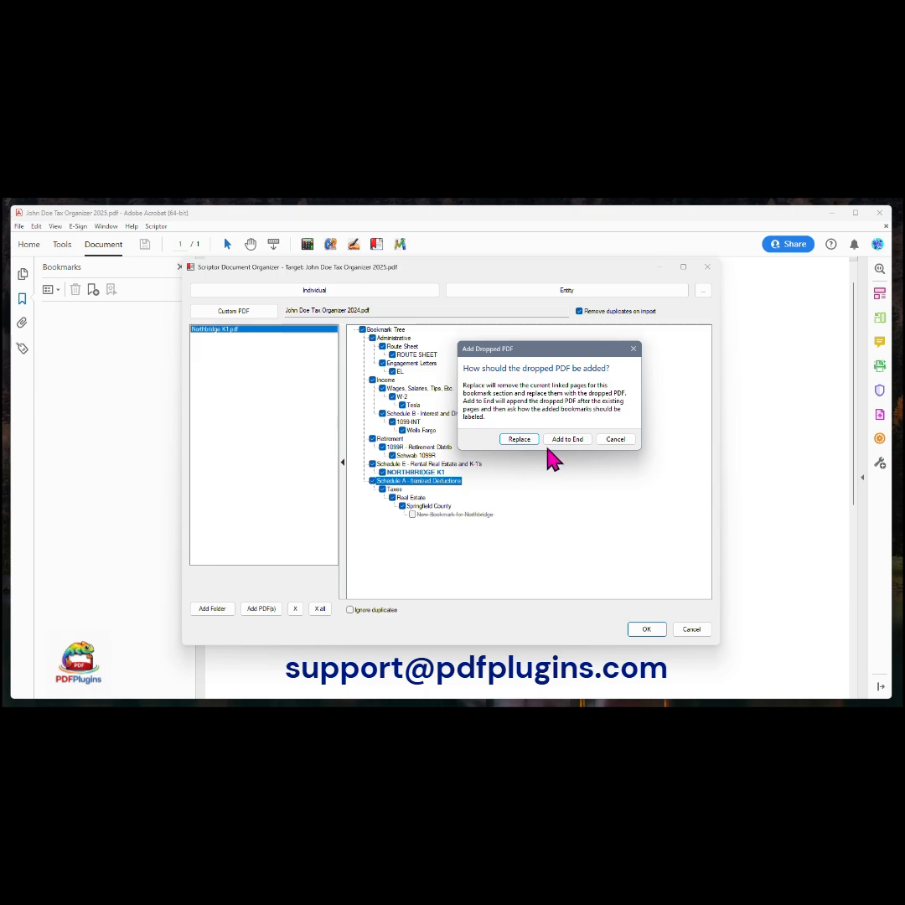
left_click(567, 440)
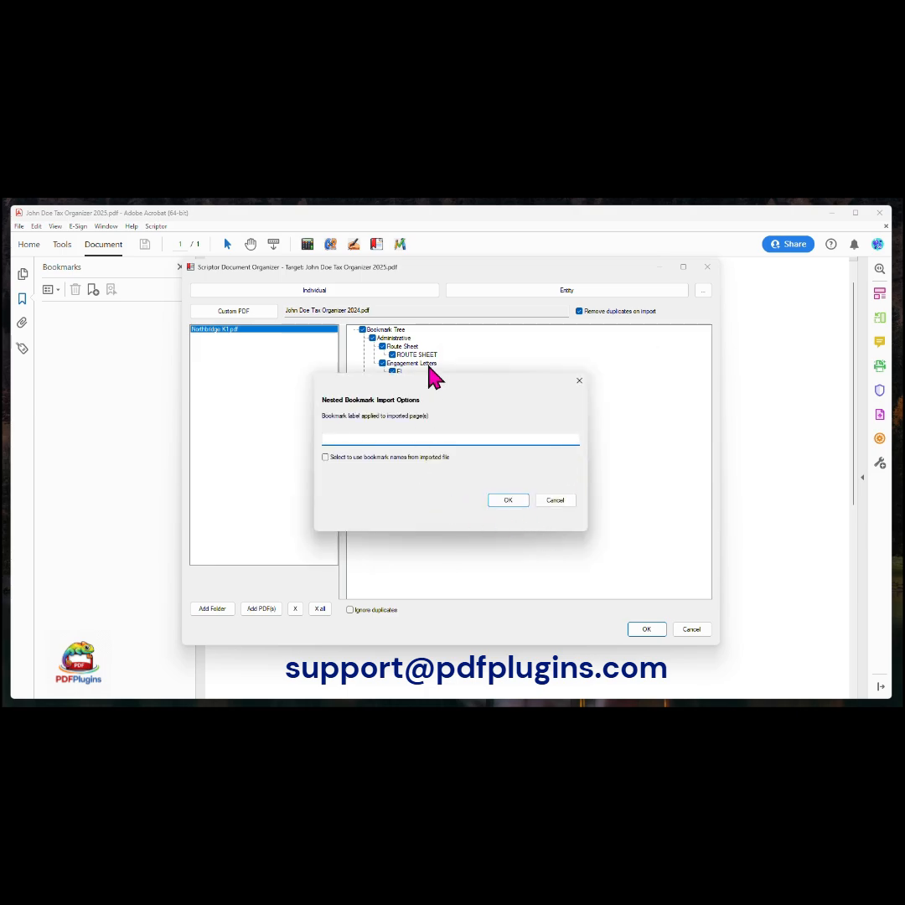
left_click_drag(429, 369, 551, 301)
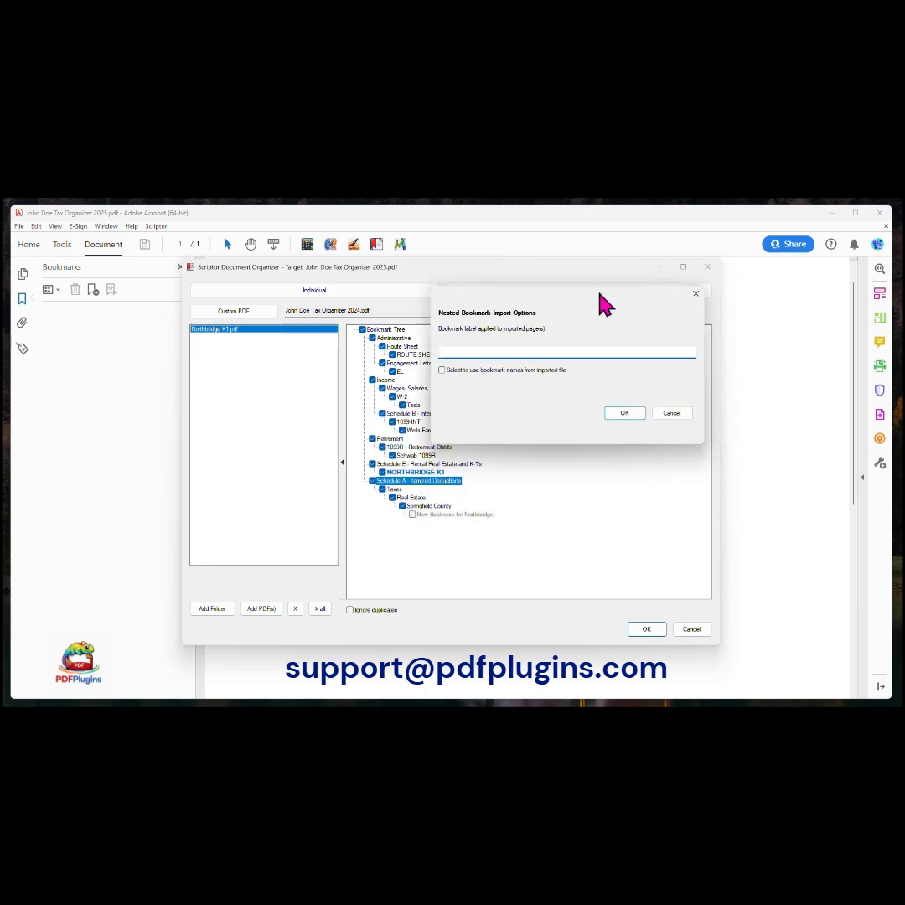
type("NoRTHBRIDGE K1 PAGE2")
key("Left")
left_click(630, 415)
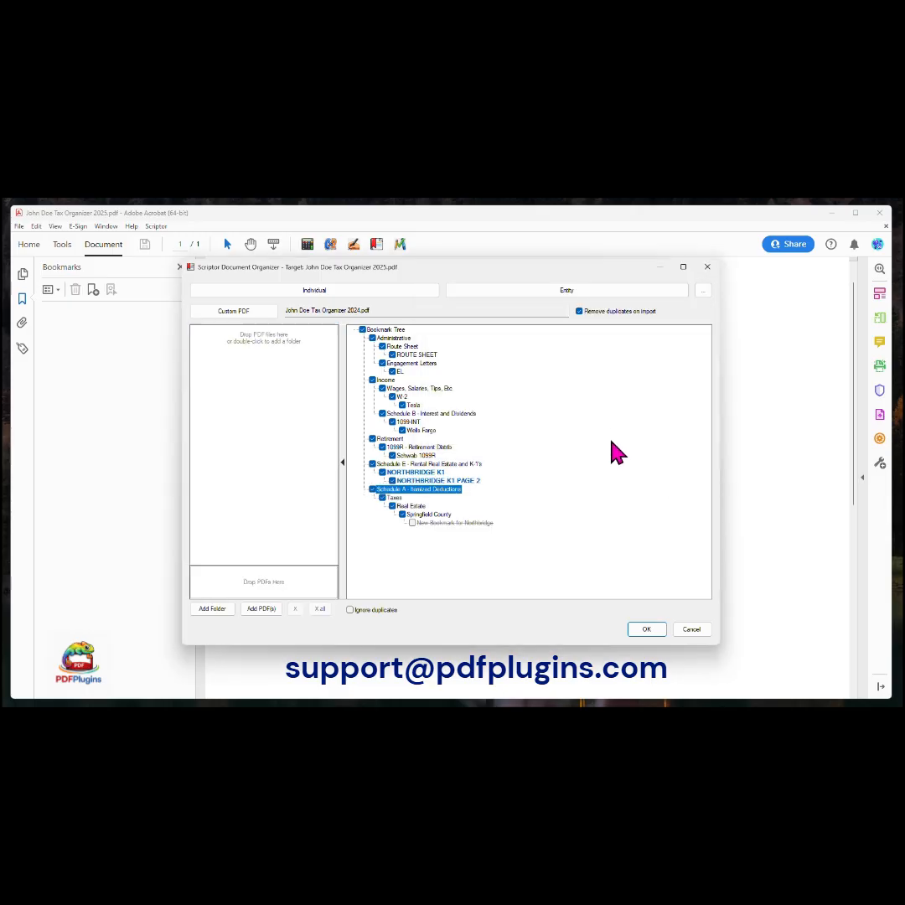
Step: Promote the NORTHBRIDGE K1 PAGE 2 bookmark to the same level as NORTHBRIDGE K1 under Schedule E
left_click(430, 483)
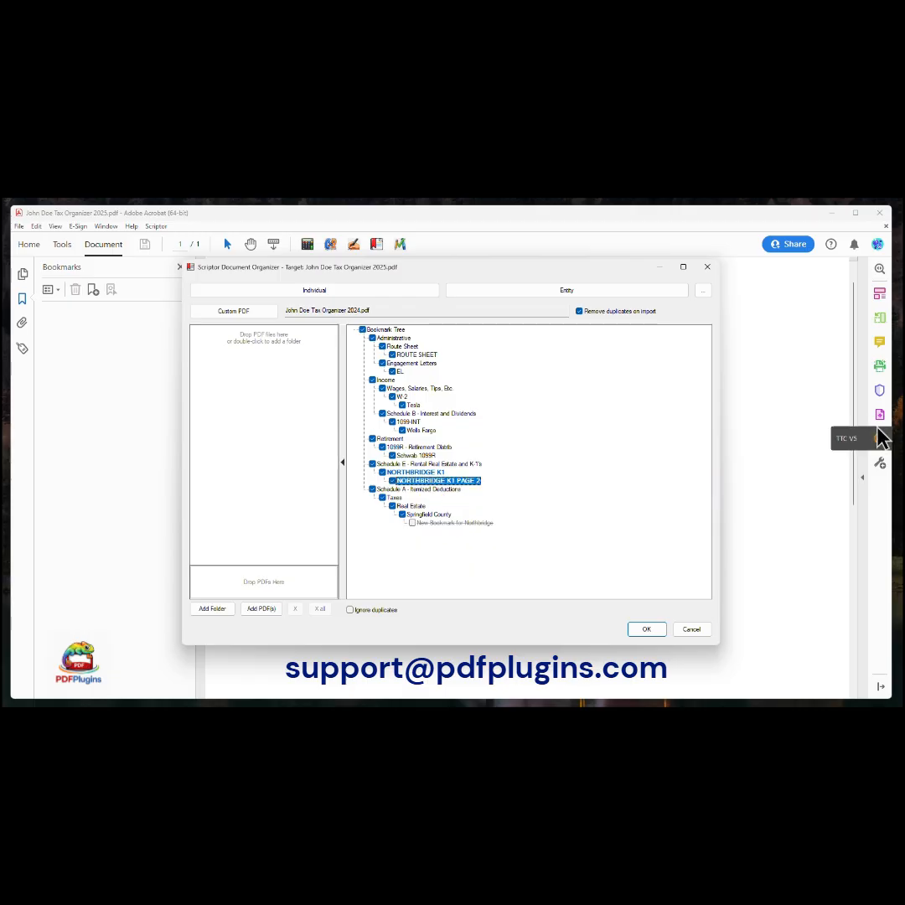
key("Up")
key("Up")
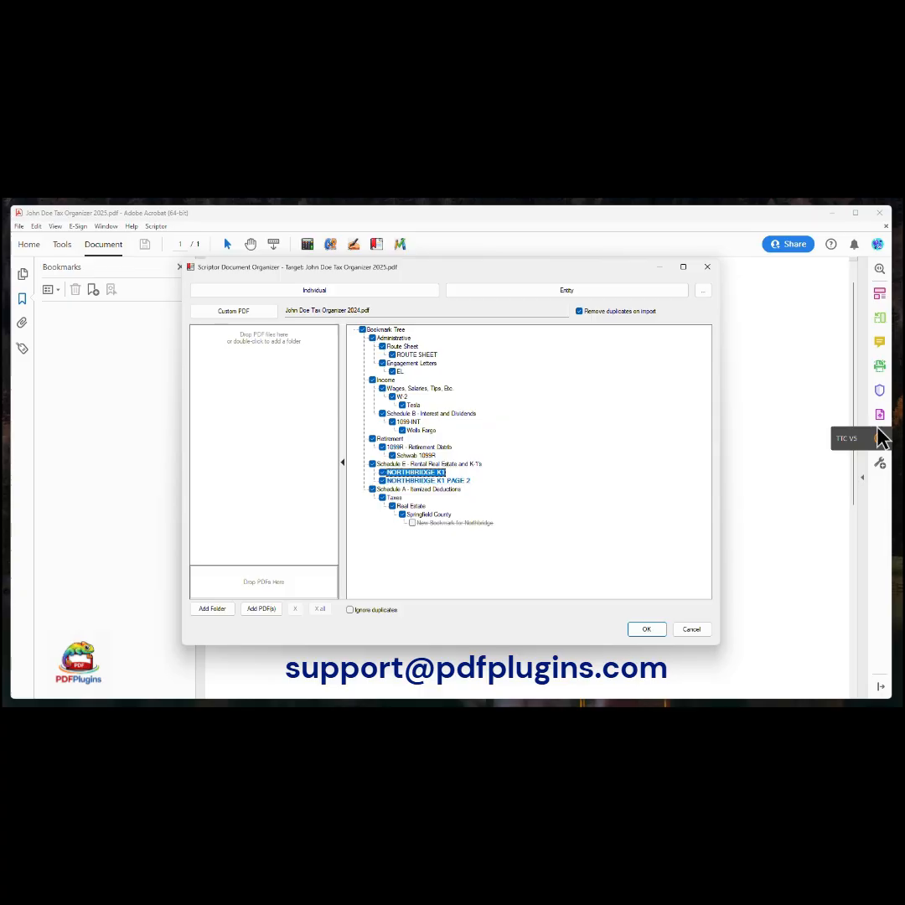
key("Down")
key("Down")
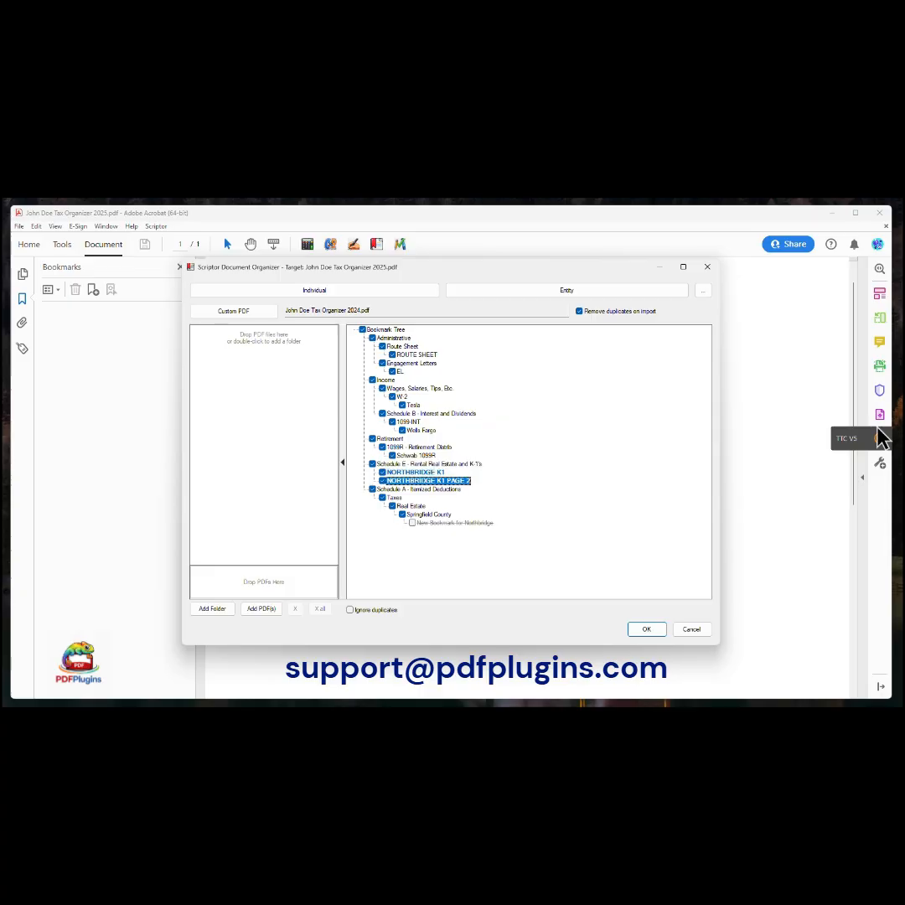
Step: Indent and outdent the NORTHBRIDGE K1 PAGE 2 bookmark twice to demonstrate changing its nesting level
key("ctrl+Right")
key("ctrl+Left")
key("ctrl+Right")
key("ctrl+Left")
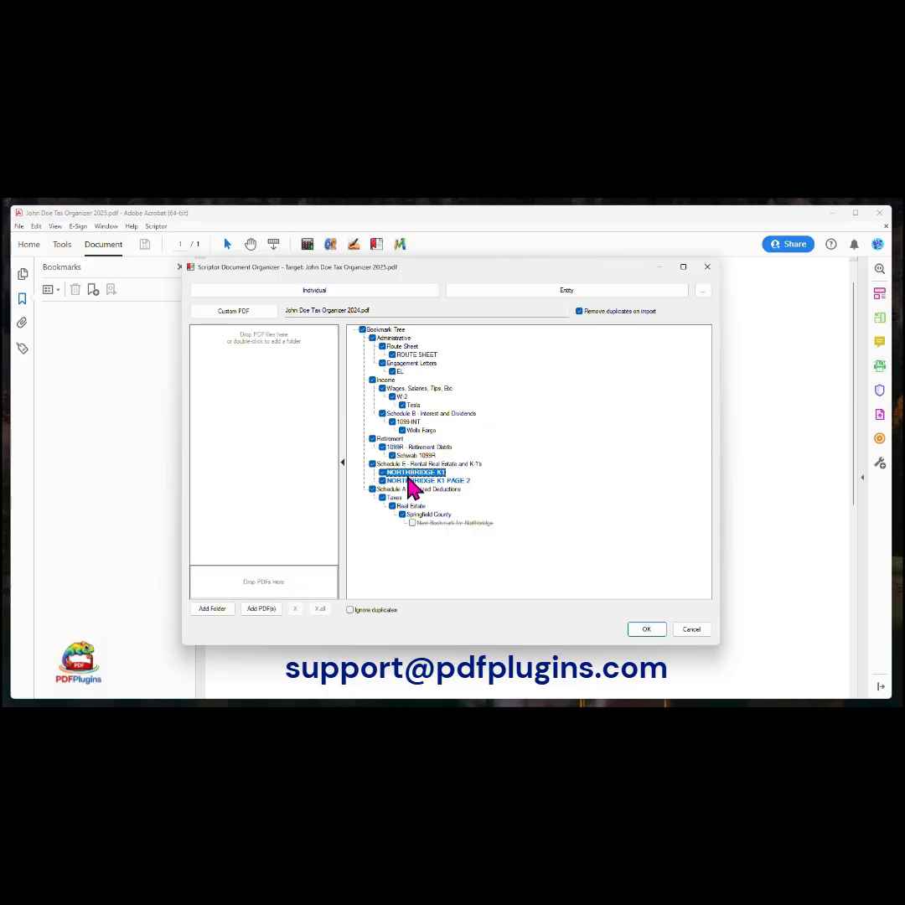
left_click(411, 506)
left_click(271, 608)
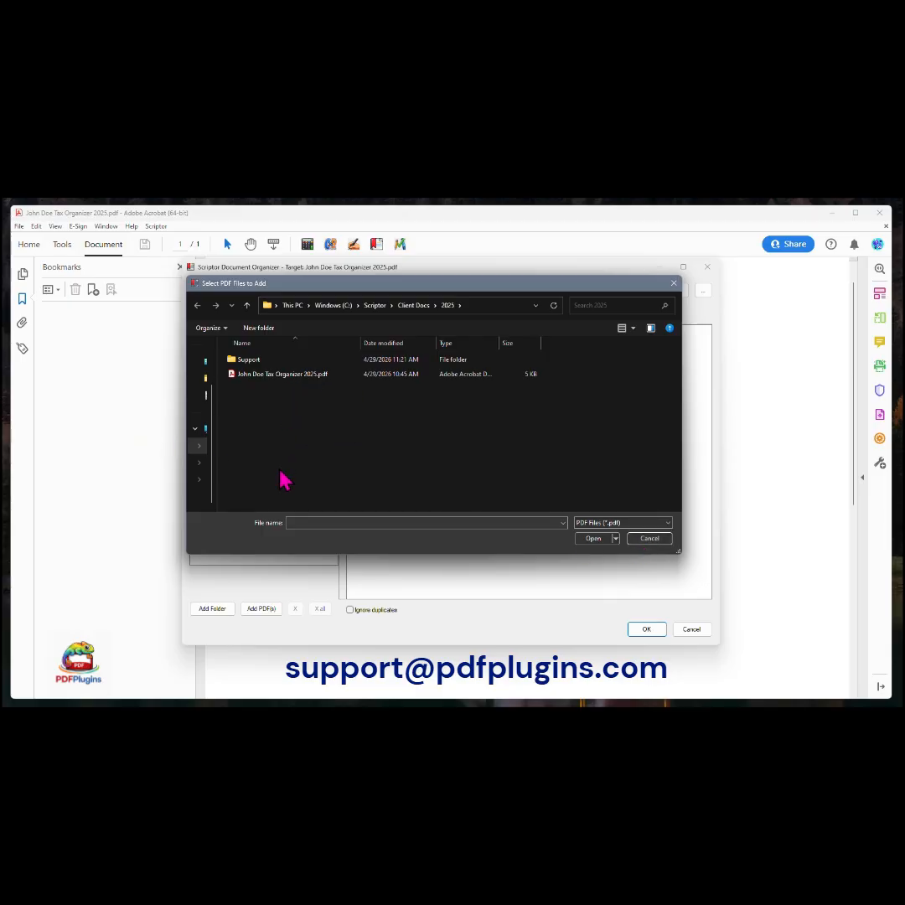
left_click(649, 540)
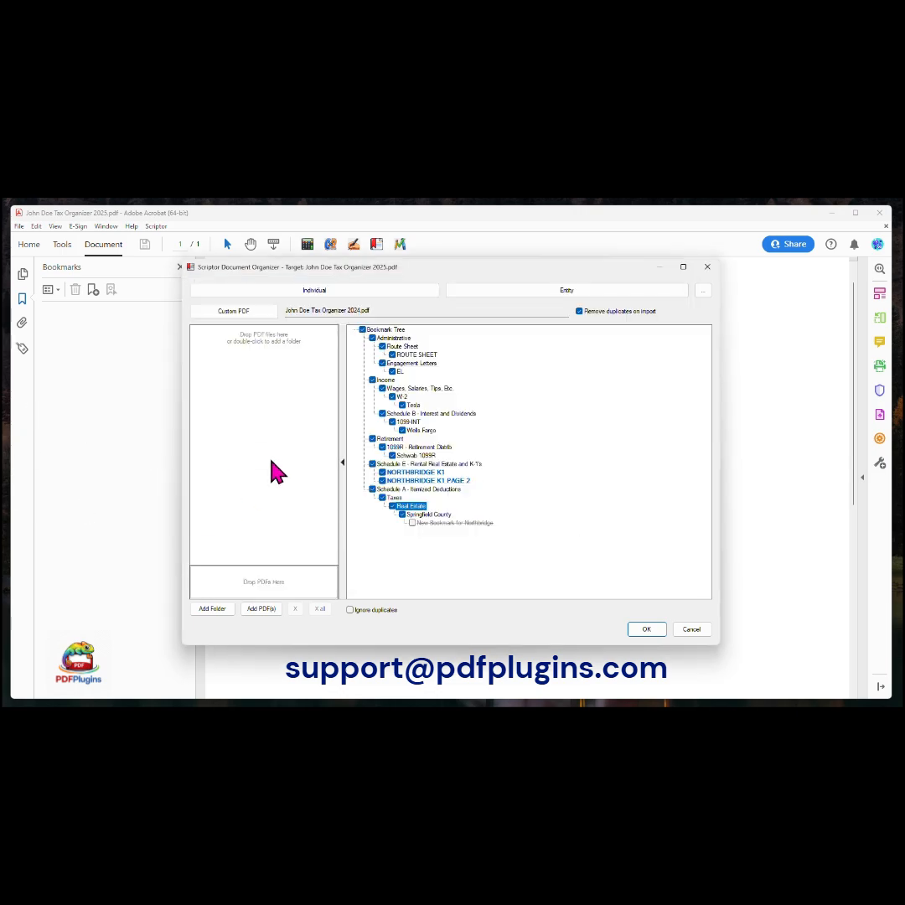
Step: Try to add the PDFs from the Support folder in Client Docs\2024 to the source files
left_click(212, 609)
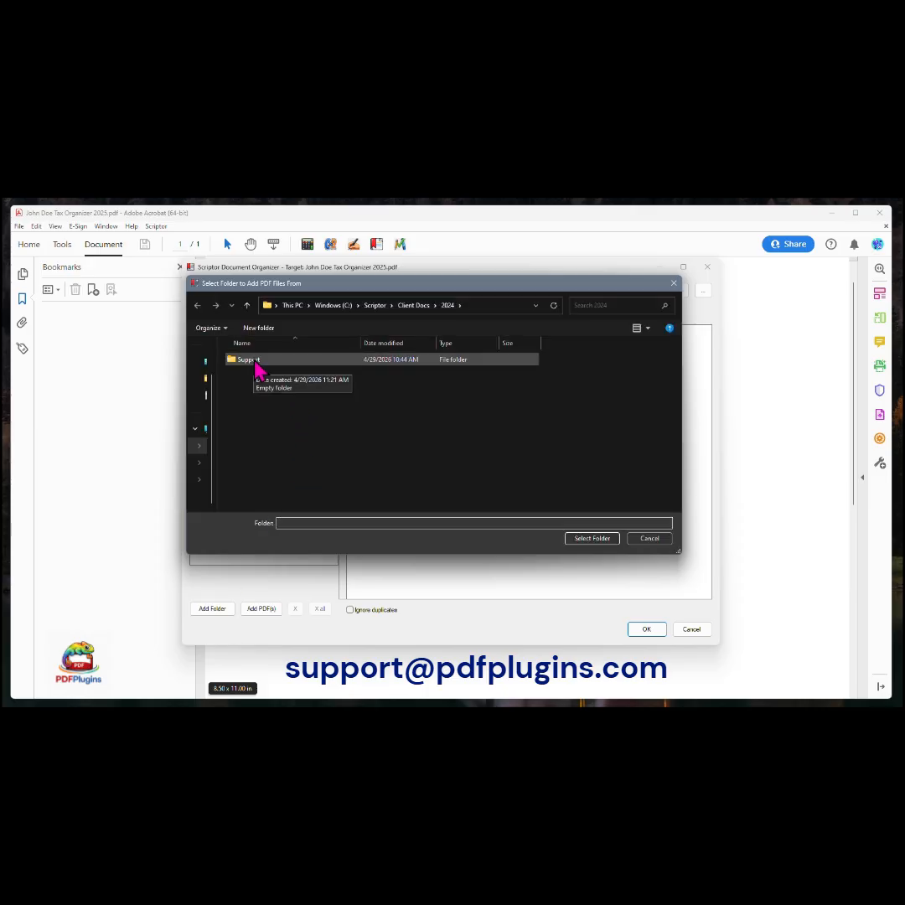
left_click(257, 365)
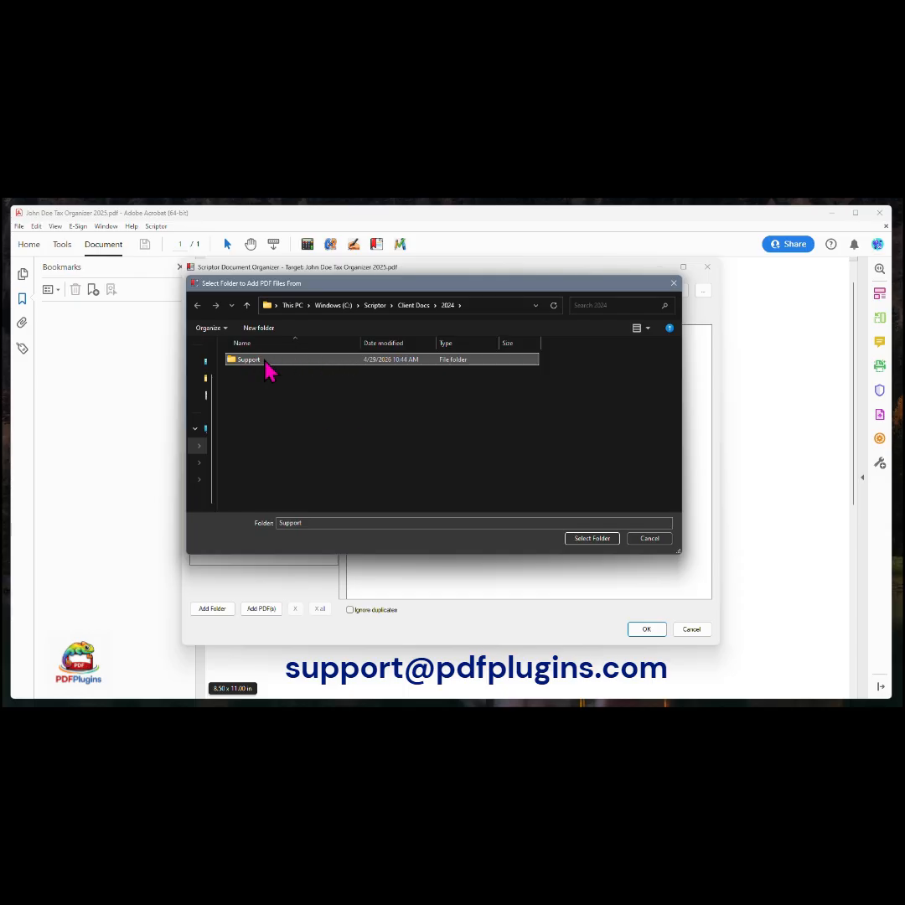
left_click(597, 540)
left_click(515, 492)
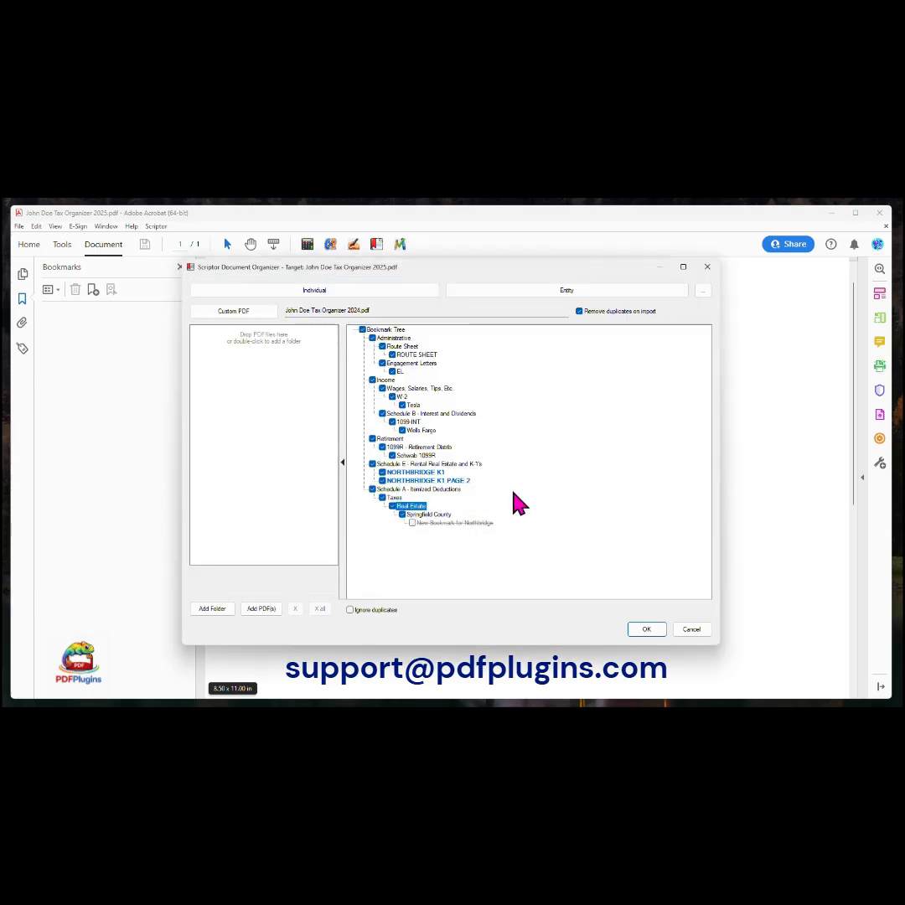
Step: Add the PDFs from the Support folder in Client Docs\2025 to the source files
left_click(214, 609)
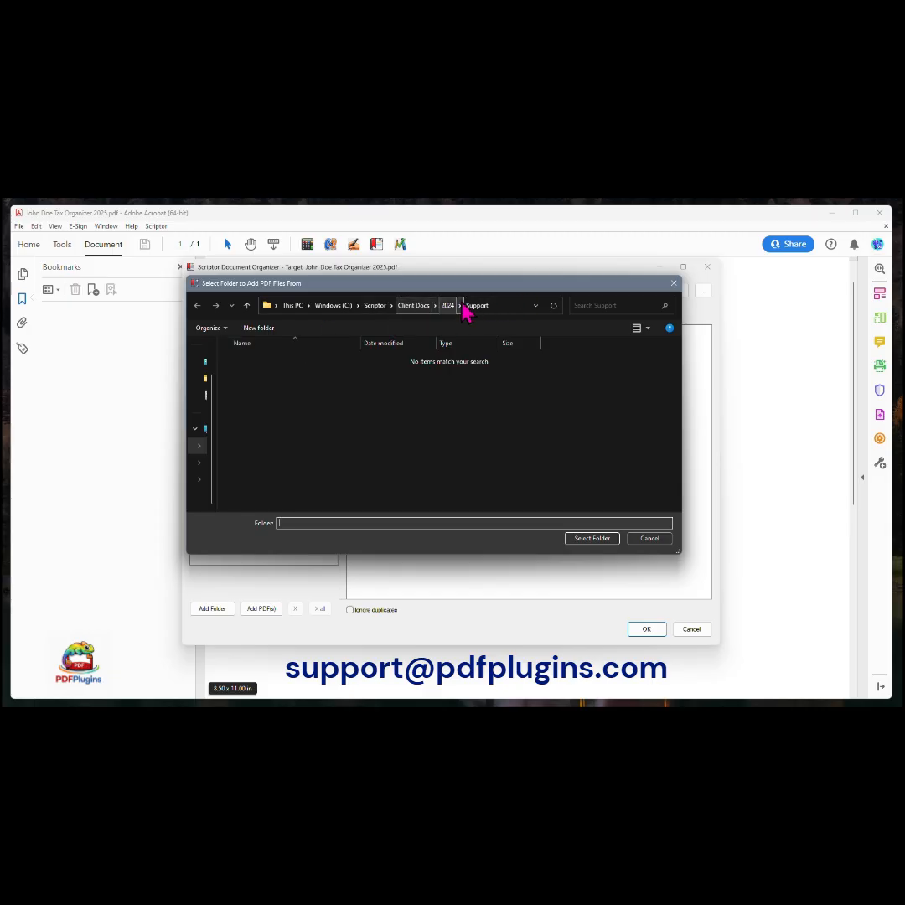
left_click(247, 306)
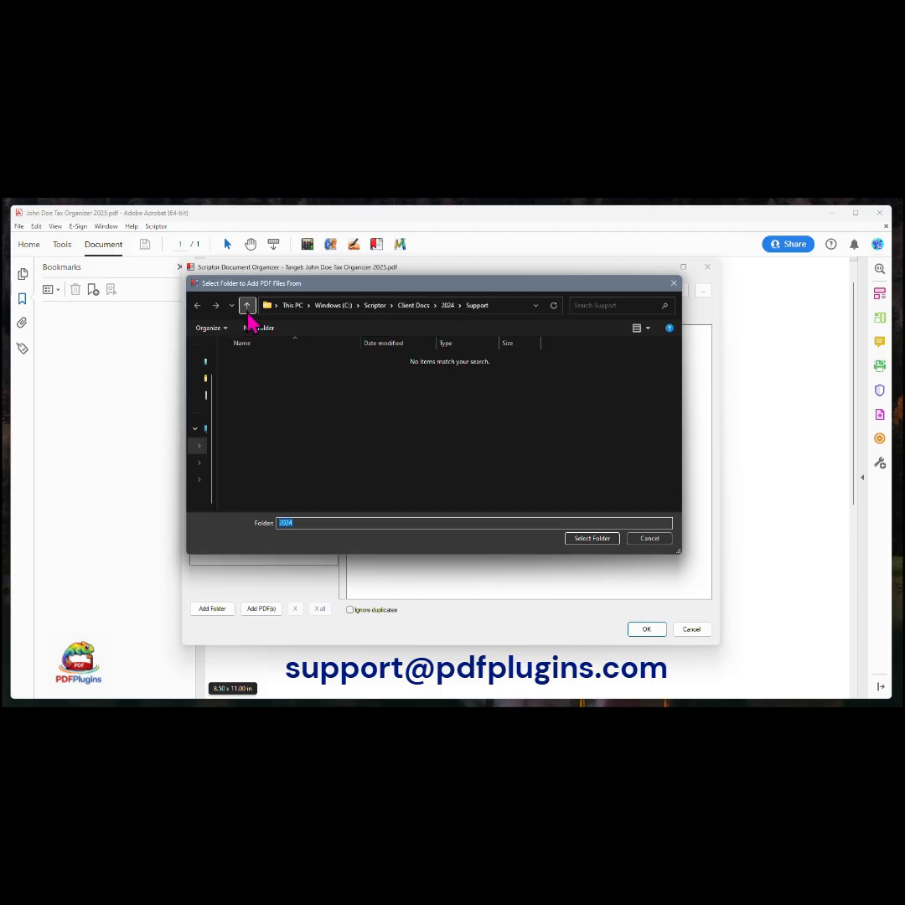
left_click(246, 305)
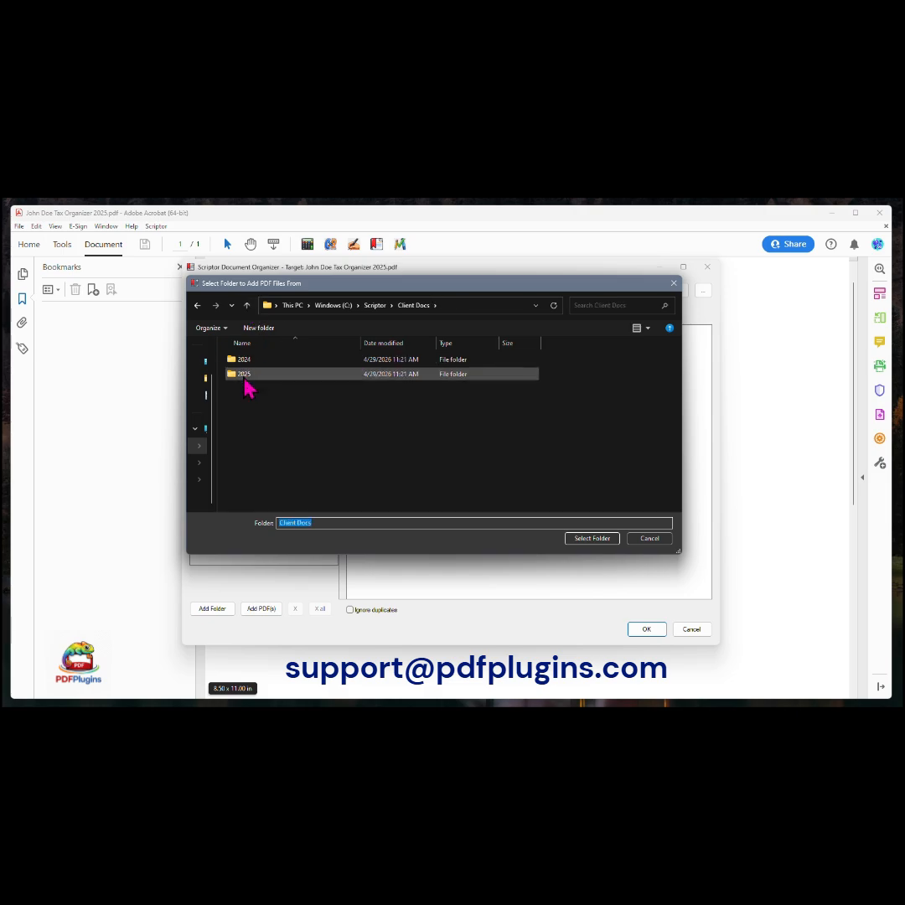
double_click(247, 377)
left_click(247, 363)
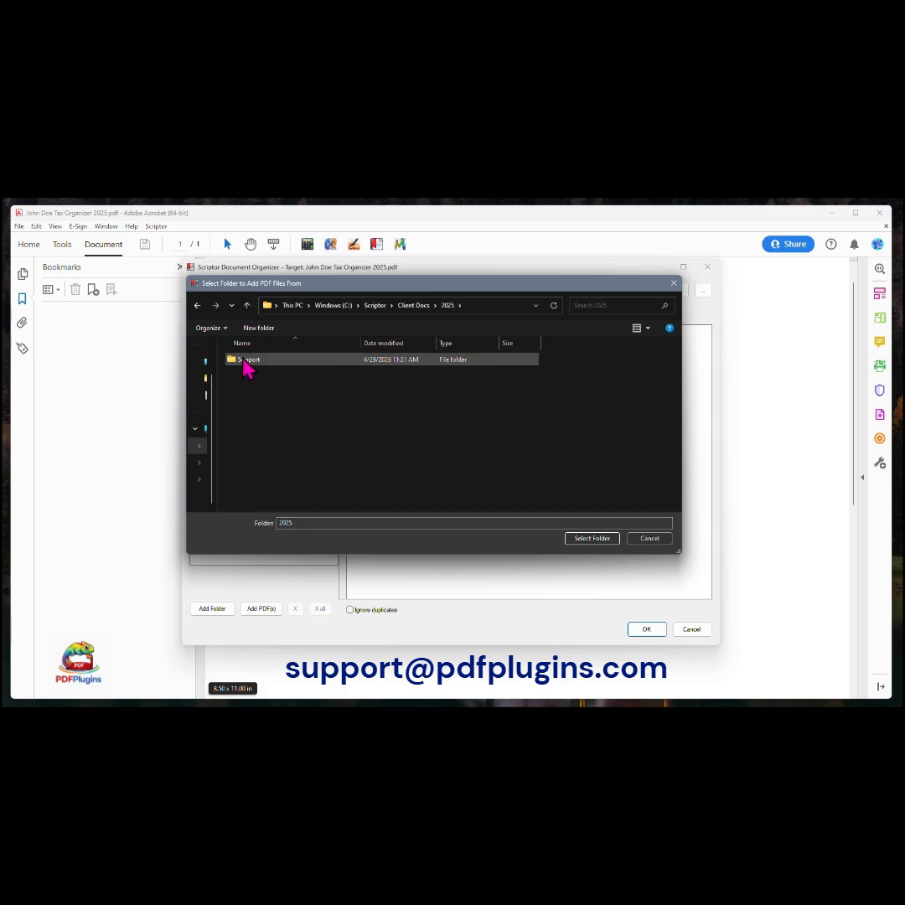
left_click(600, 545)
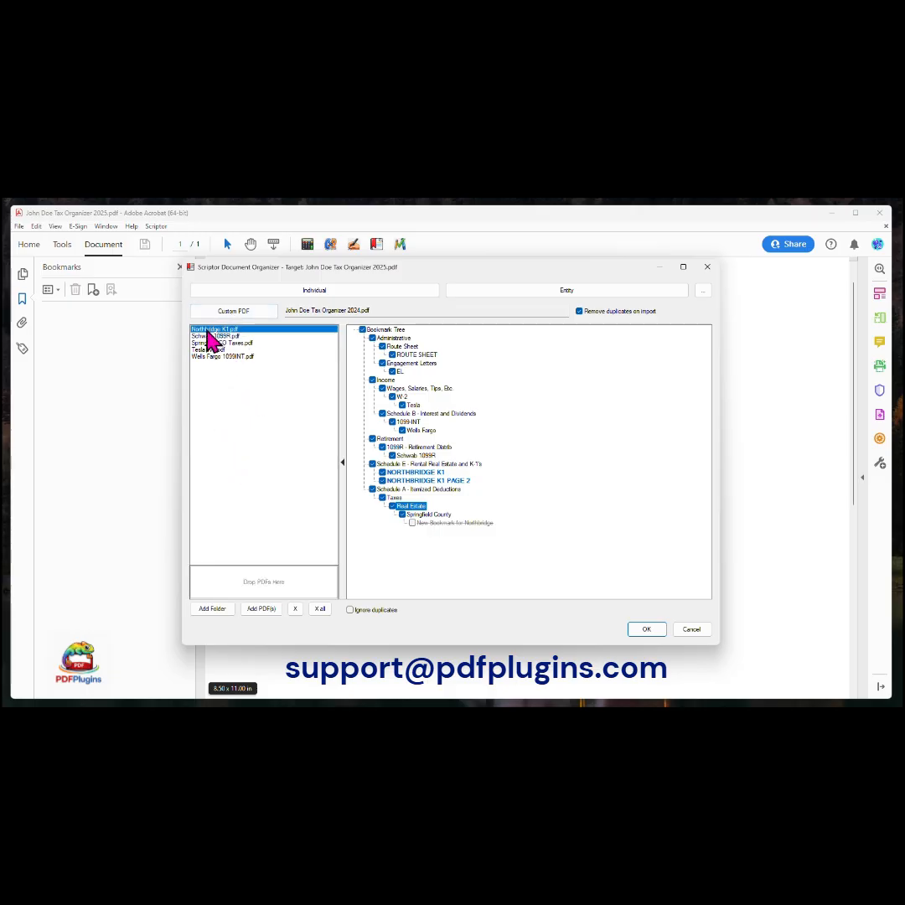
left_click(223, 375)
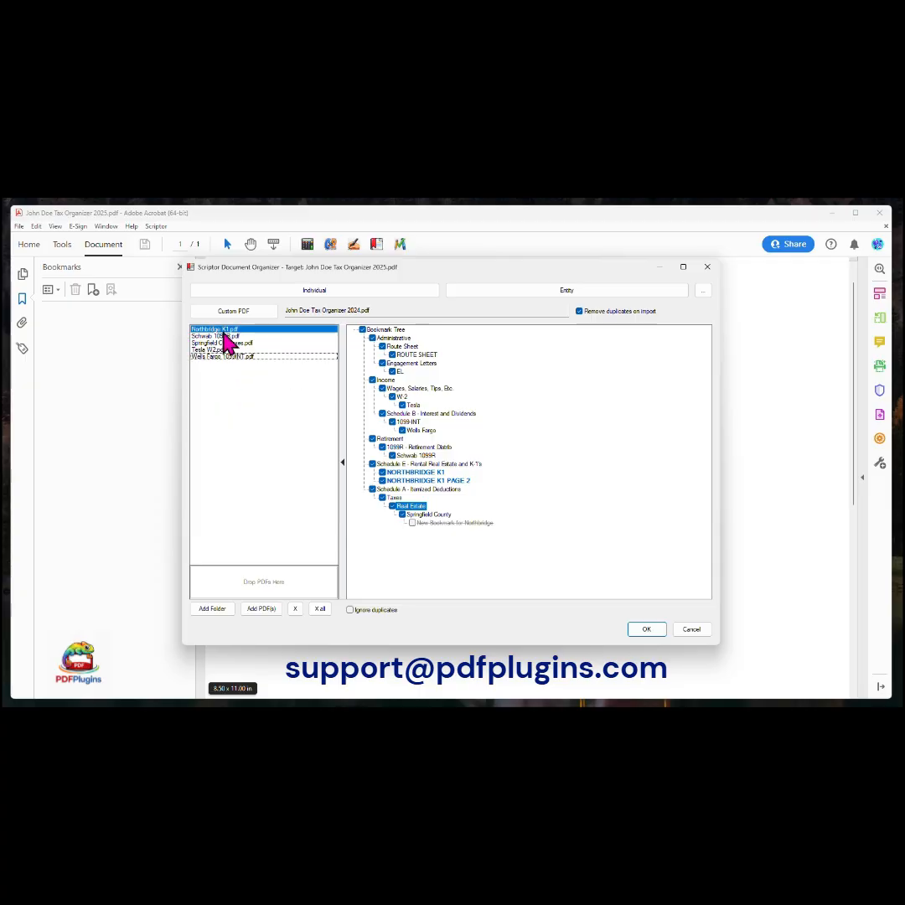
left_click(225, 344)
left_click(216, 358)
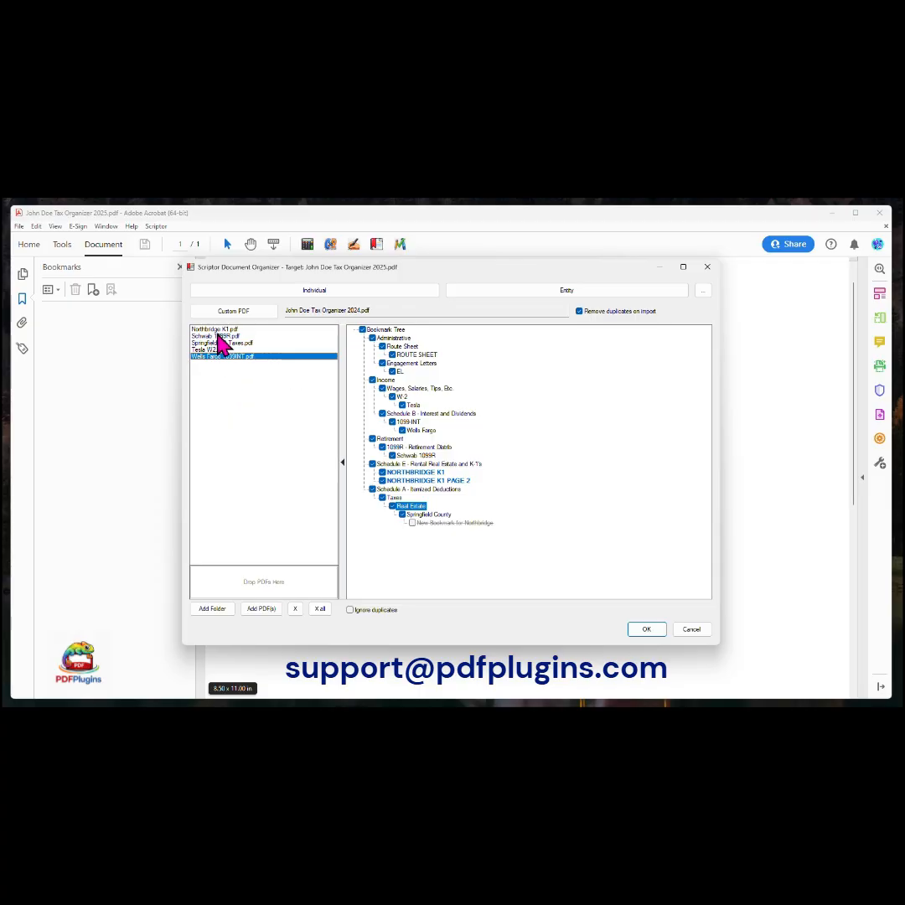
left_click(219, 329)
left_click(219, 336)
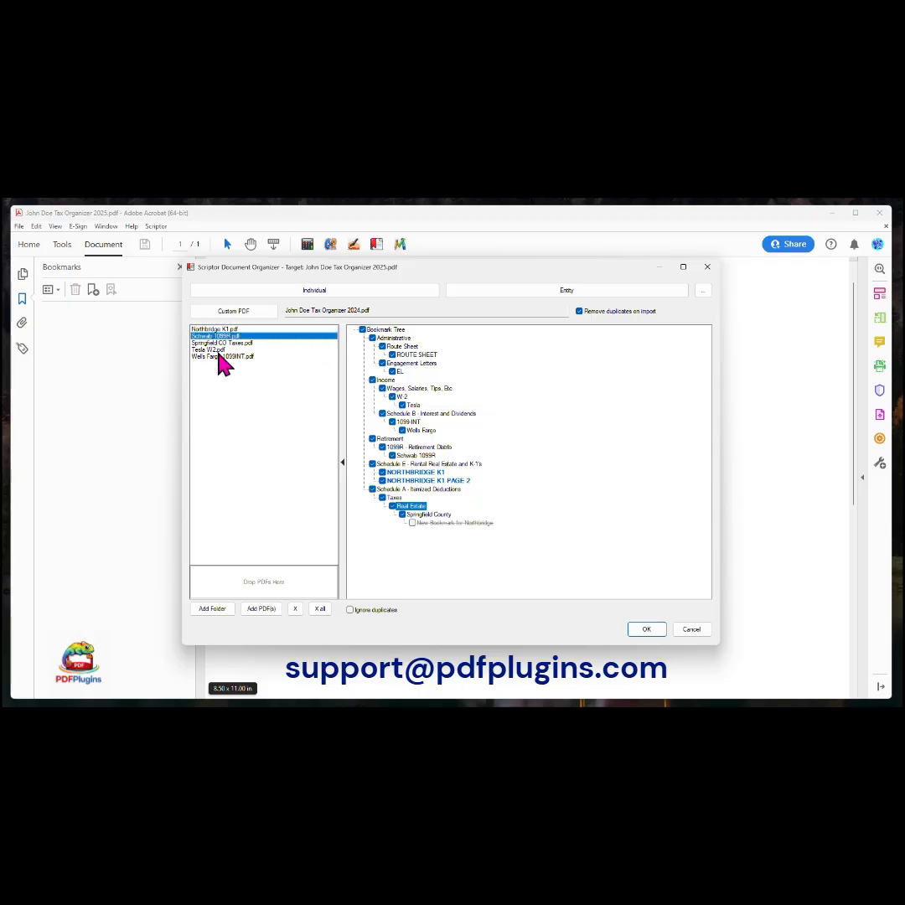
left_click(218, 358)
mouse_move(214, 337)
left_mouse_down()
mouse_move(358, 390)
mouse_move(296, 383)
mouse_move(428, 382)
mouse_move(210, 338)
left_mouse_up()
left_click(511, 472)
left_click(233, 379)
Step: Apply the bookmark tree to the 2025 organizer and check the pages linked to NORTHBRIDGE K1 and NORTHBRIDGE K1 PAGE 2
left_click(649, 632)
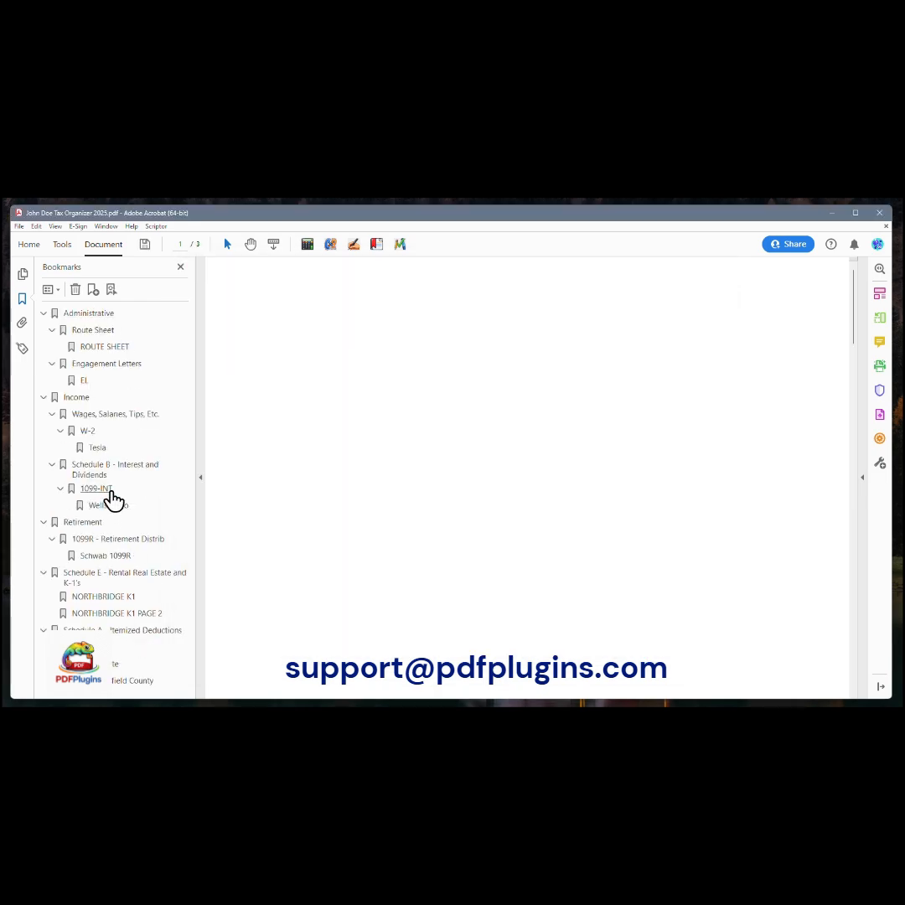
left_click(114, 600)
left_click(114, 614)
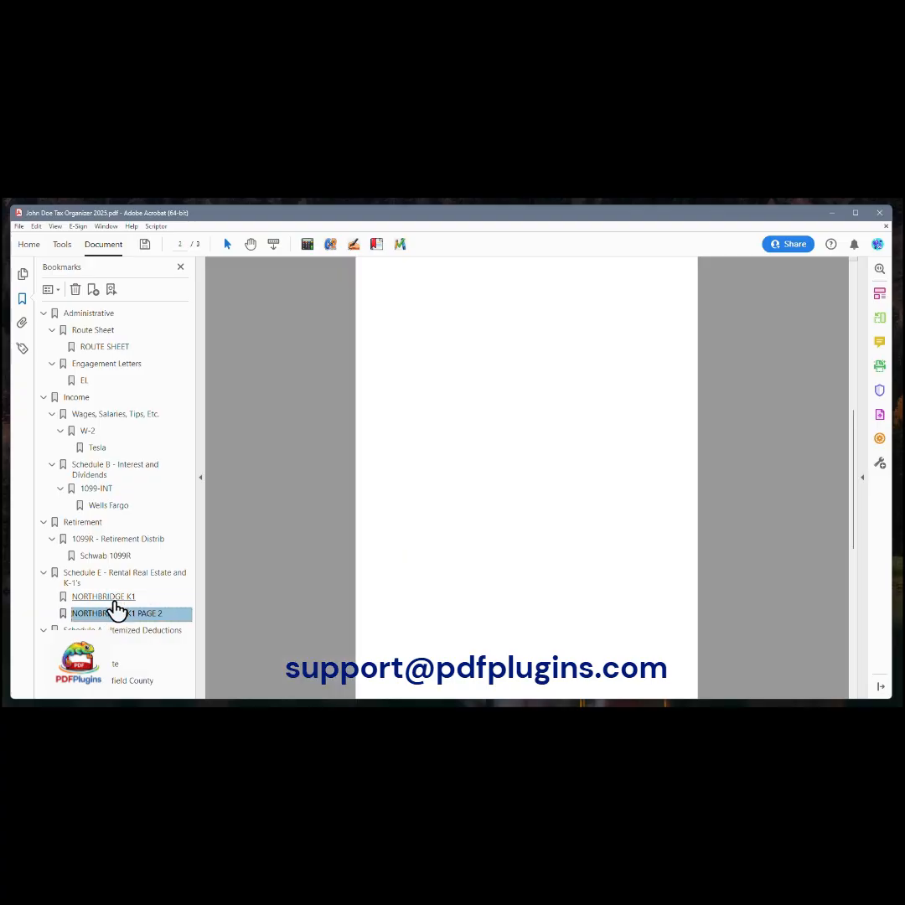
left_click(112, 600)
left_click(106, 615)
left_click_drag(102, 609, 775, 390)
left_click(117, 598)
left_click(116, 614)
Step: Reopen the Scriptor Document Organizer and insert a duplicate bookmark named Tesla directly below the existing Tesla entry under W-2
left_click(377, 244)
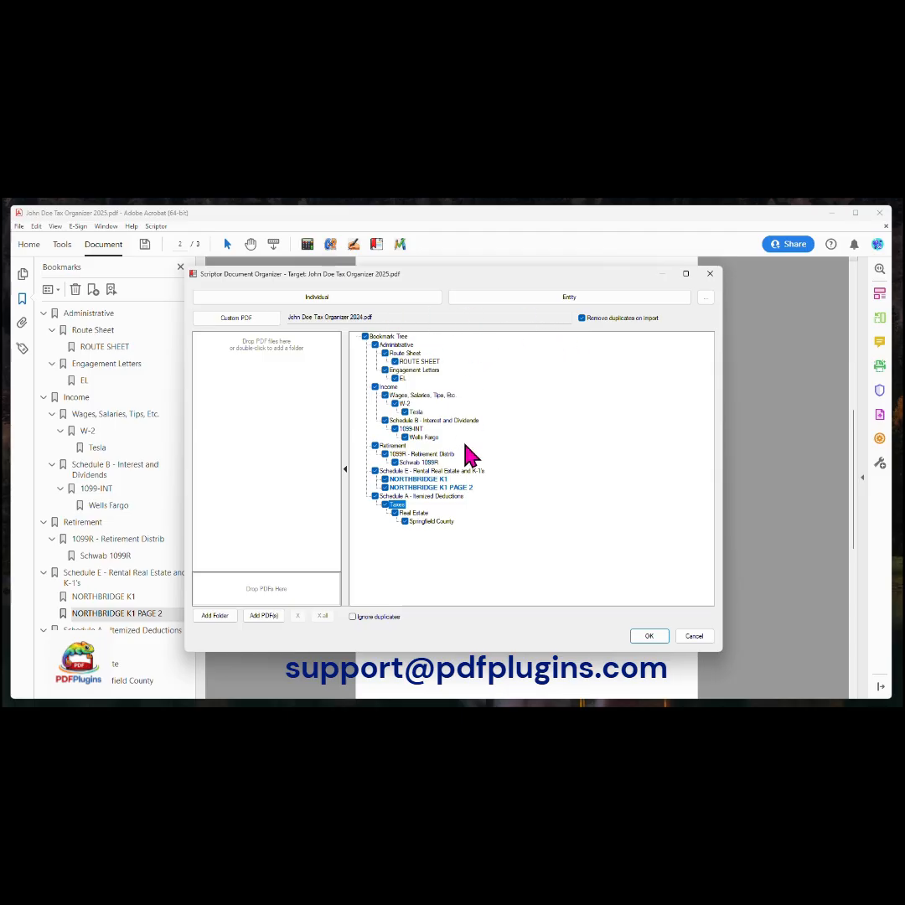
left_click(430, 489)
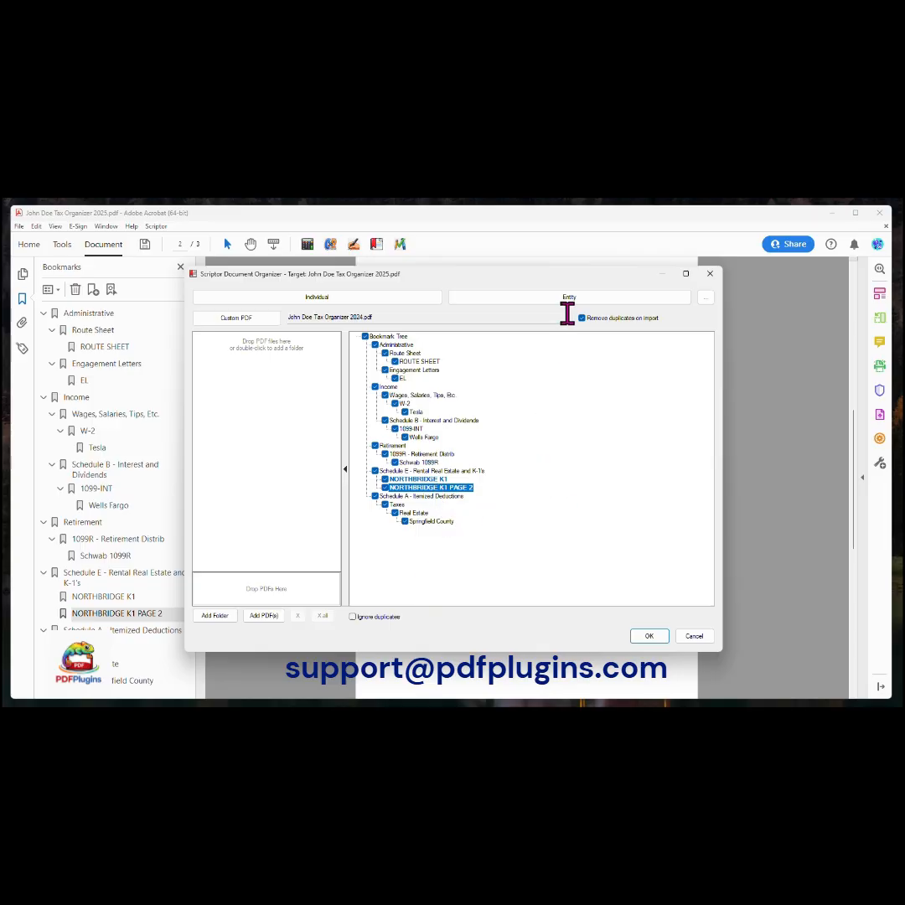
left_click(427, 482)
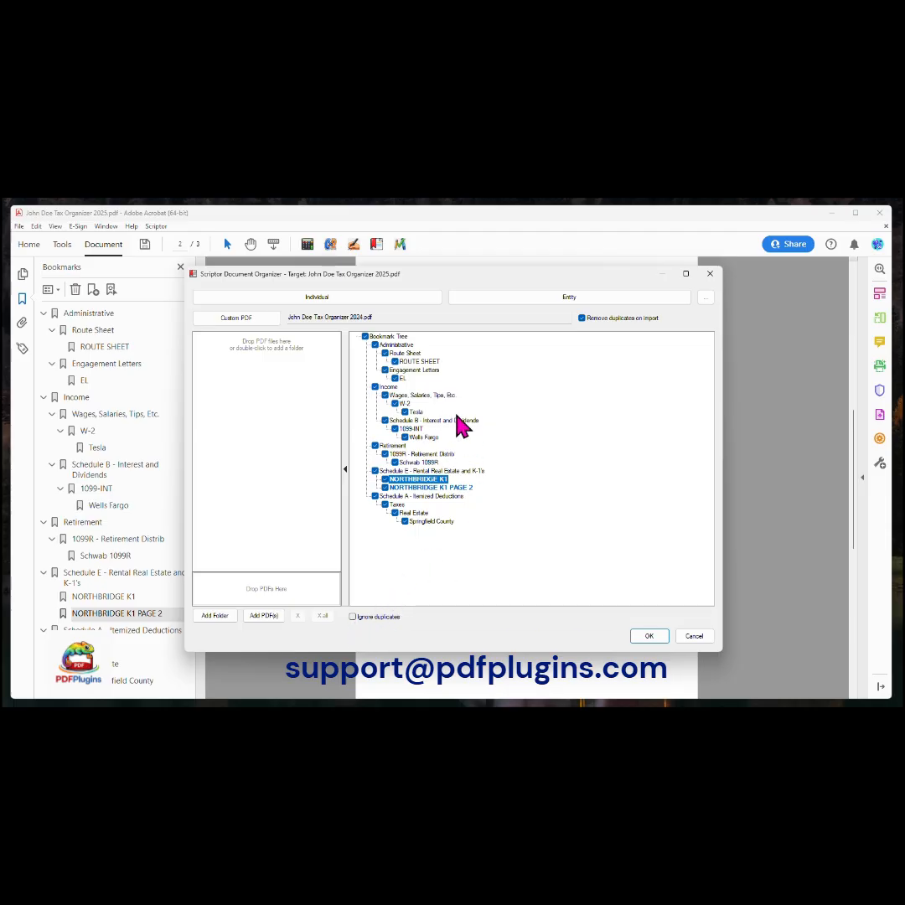
right_click(415, 414)
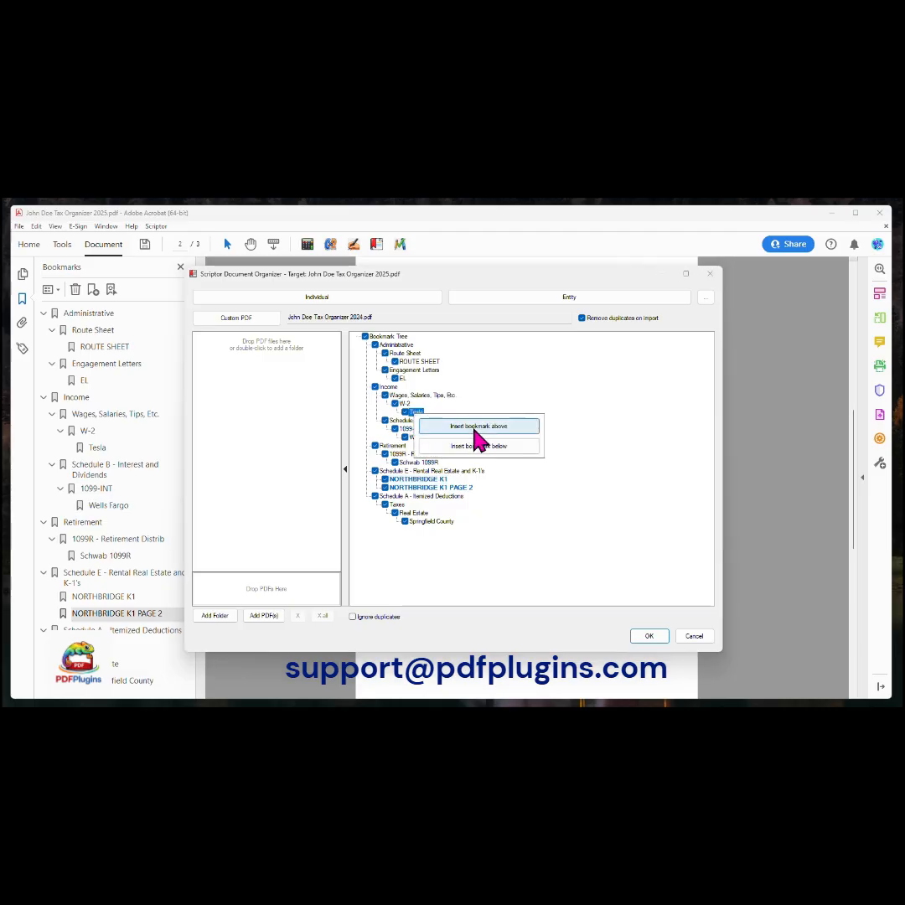
left_click(481, 447)
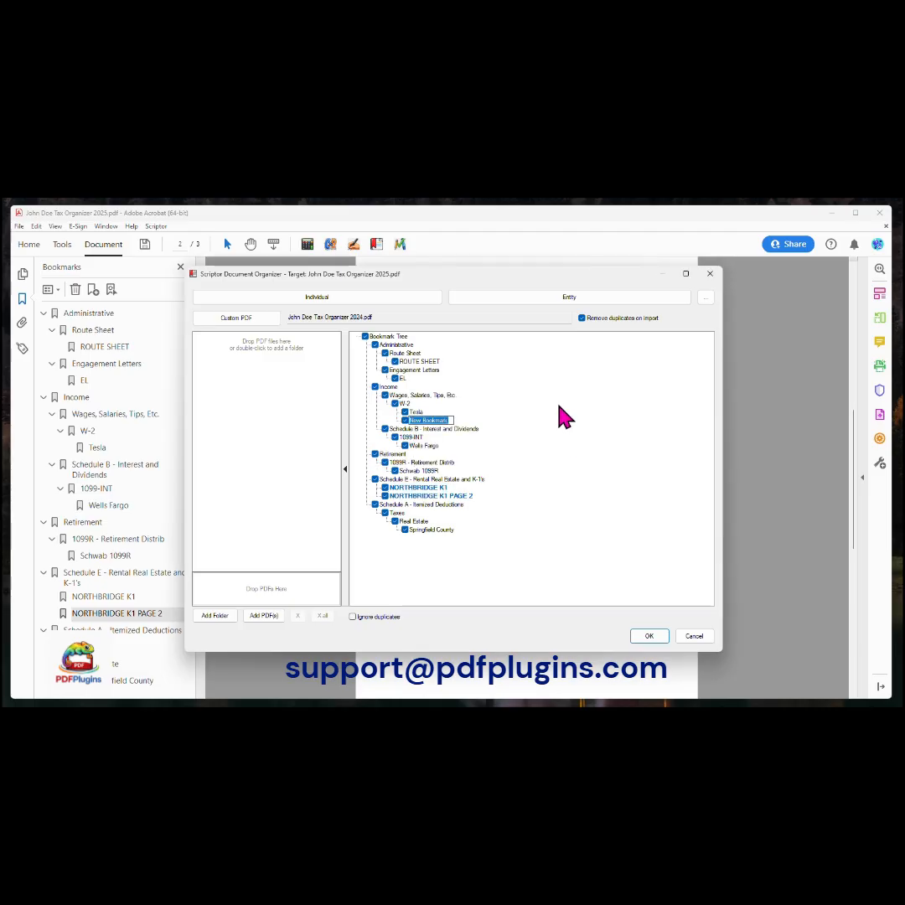
type("Tesla")
key("Return")
Step: Switch Ignore duplicates on and off twice, and toggle the inclusion of the second Tesla bookmark
left_click(379, 617)
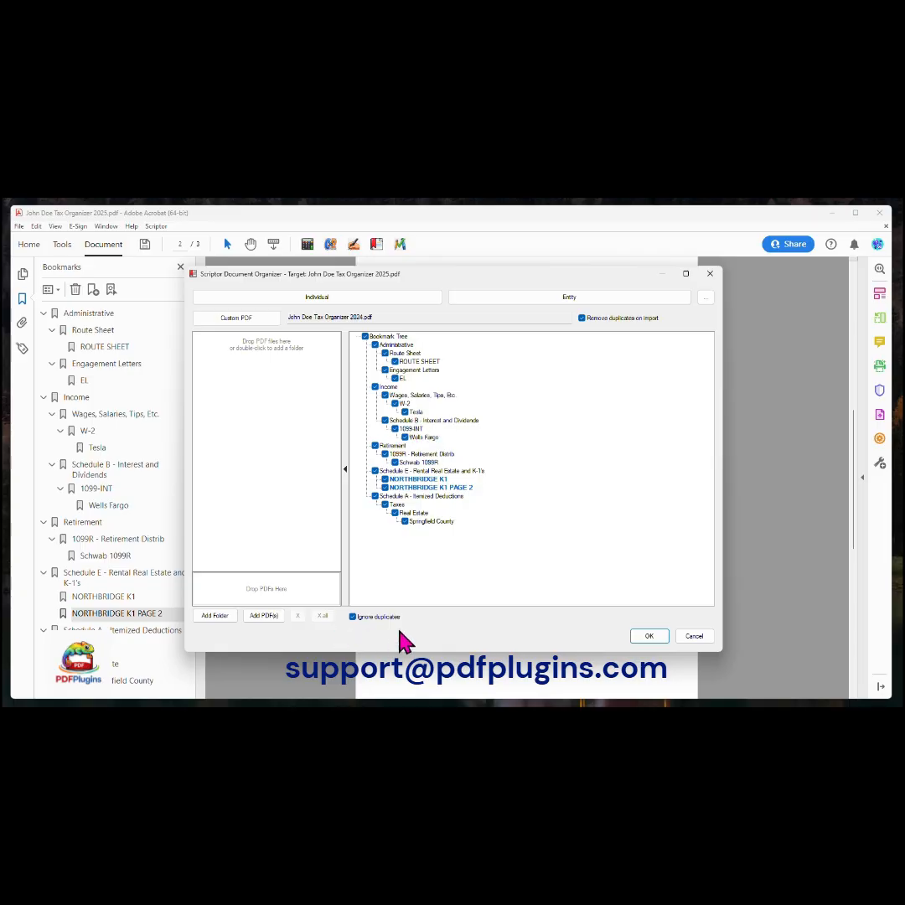
left_click(366, 619)
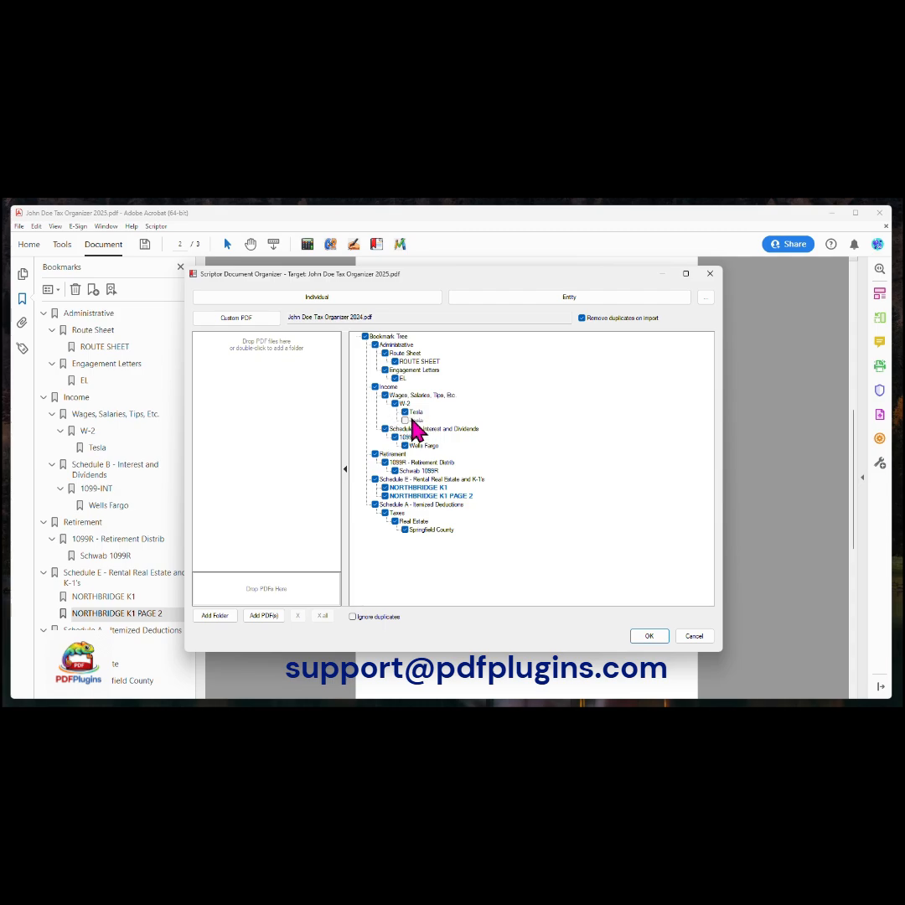
left_click(373, 618)
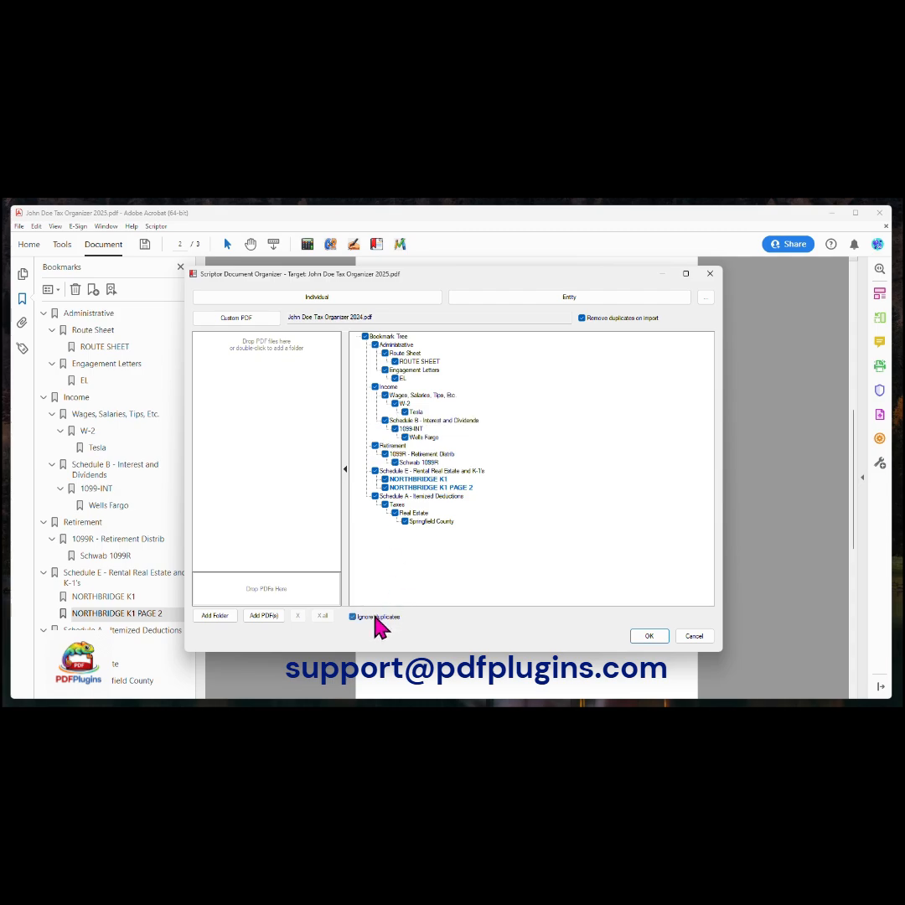
left_click(375, 620)
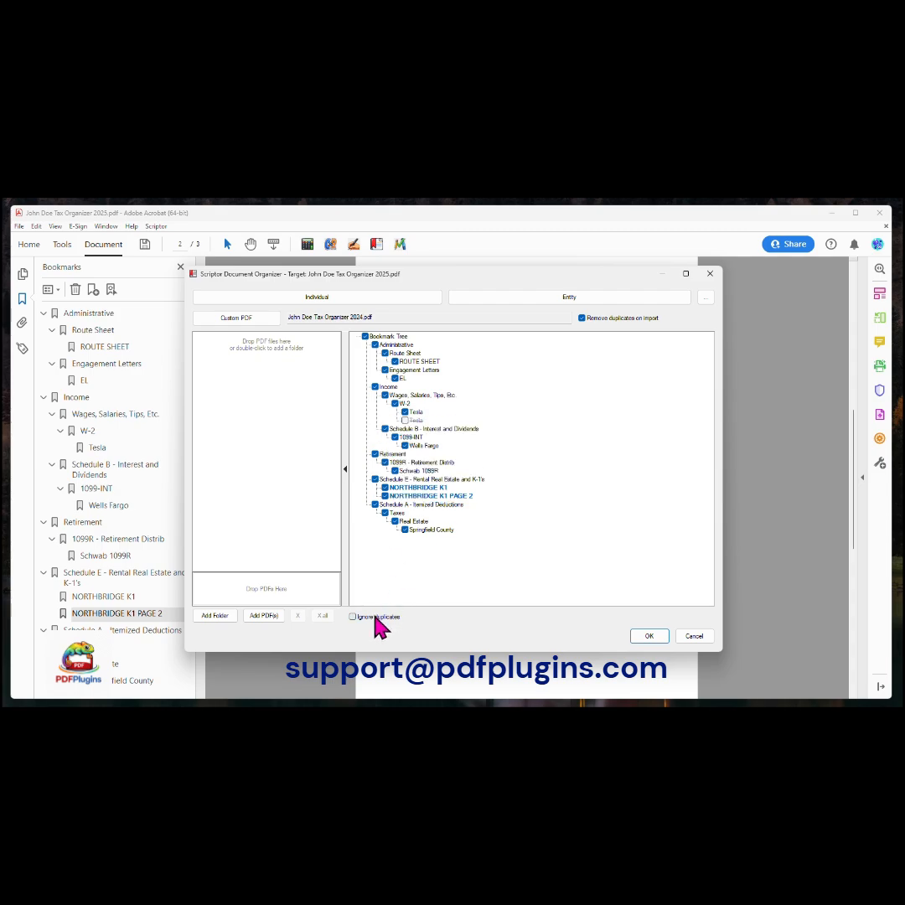
left_click(404, 421)
Step: Load the Individual bookmark template and toggle Replace Current Tree to demonstrate it, leaving the option enabled
left_click(369, 300)
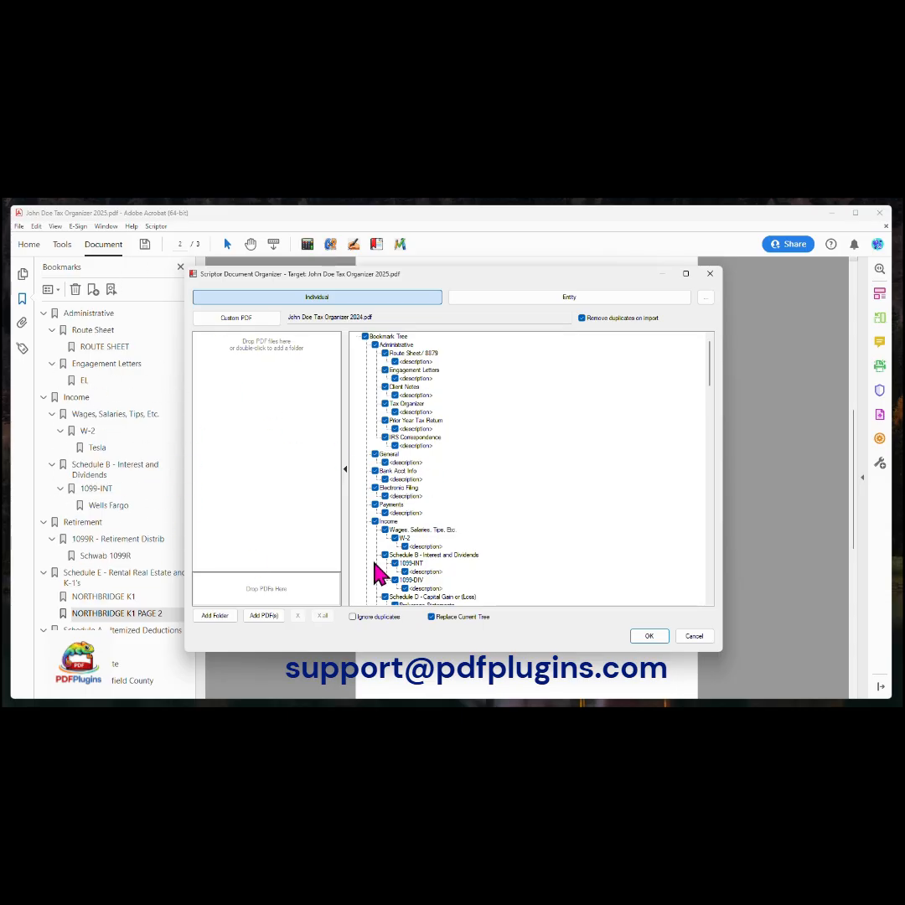
left_click(431, 618)
left_click(431, 618)
left_click(432, 618)
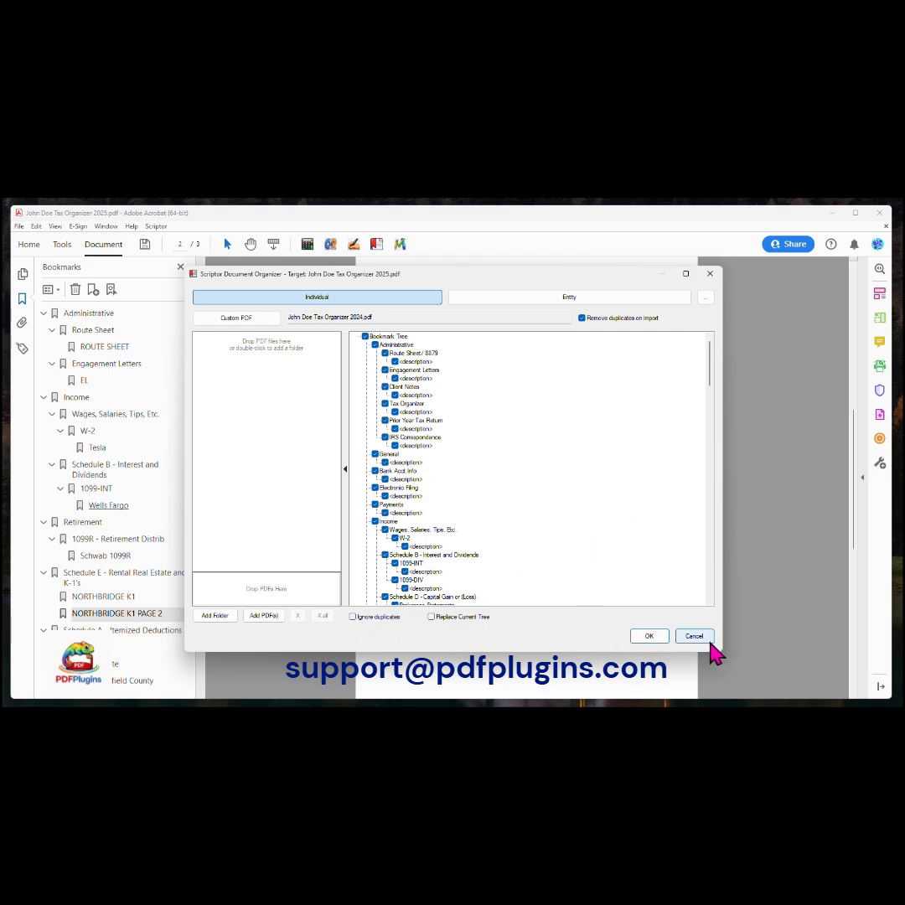
left_click(508, 615)
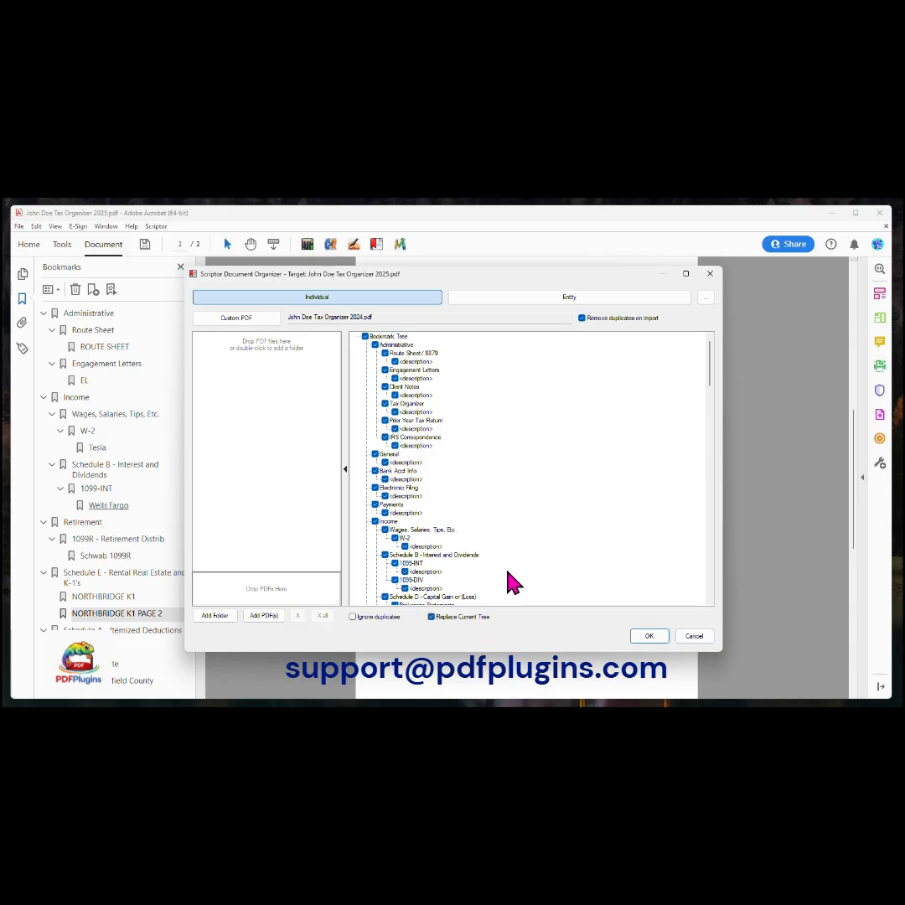